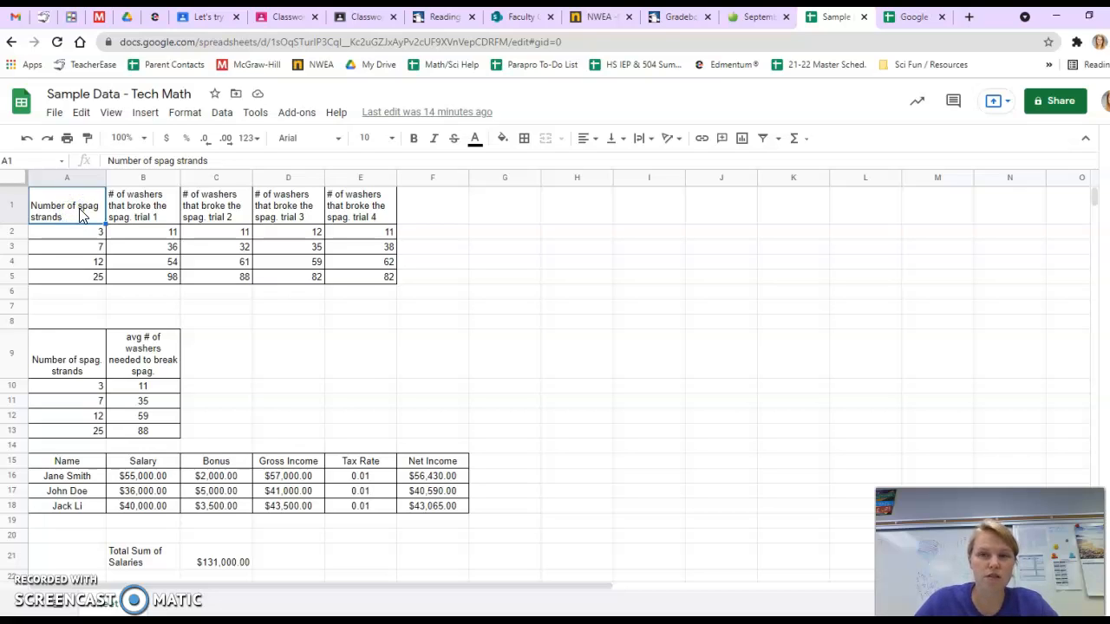
Insert a chart from the trial data in A1:E5 and place it beside that table
left_click(87, 292)
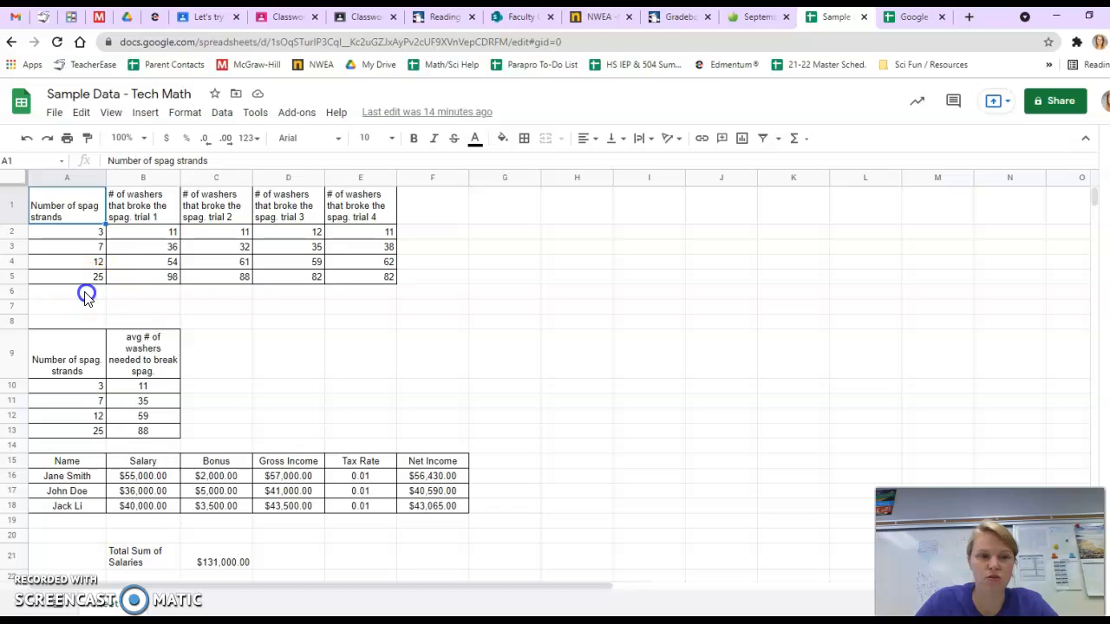
left_click(90, 204)
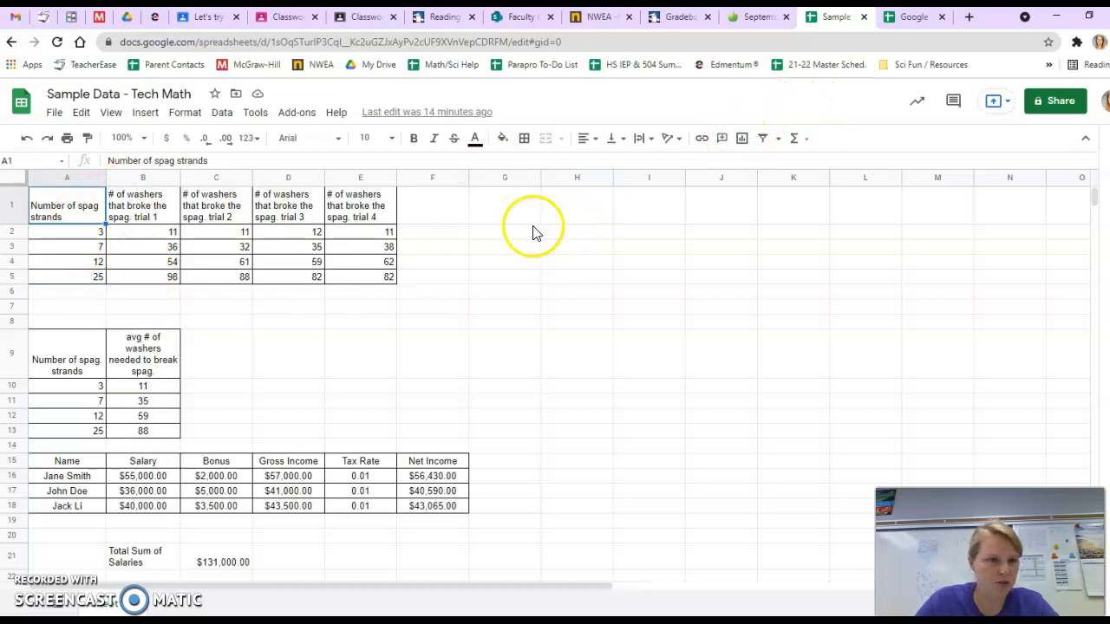
left_click_drag(90, 215, 343, 283)
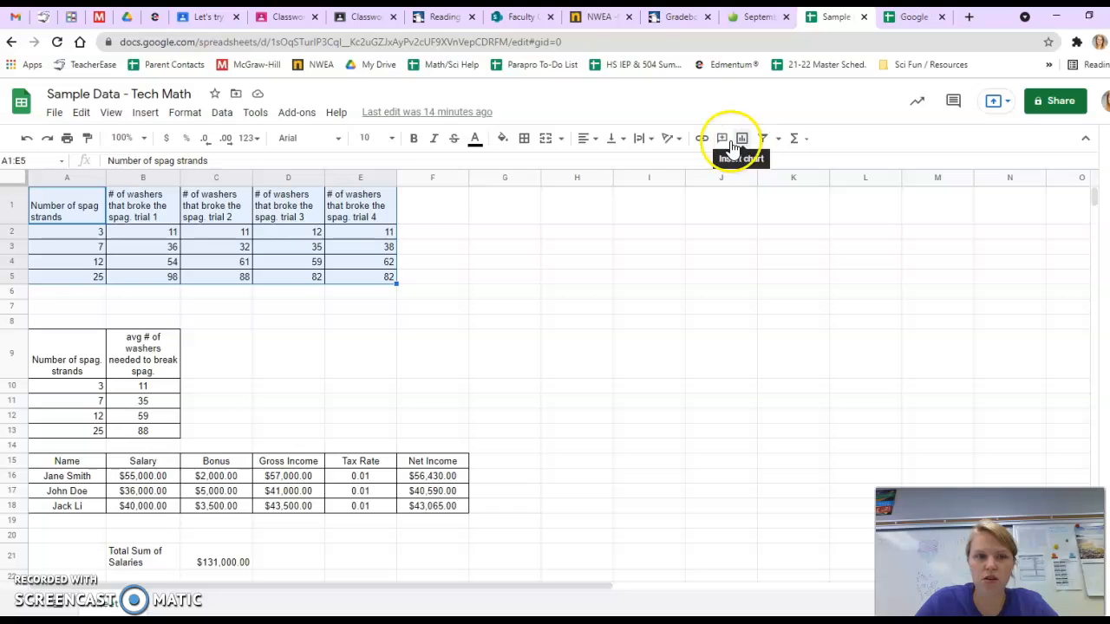
left_click(146, 121)
left_click(202, 313)
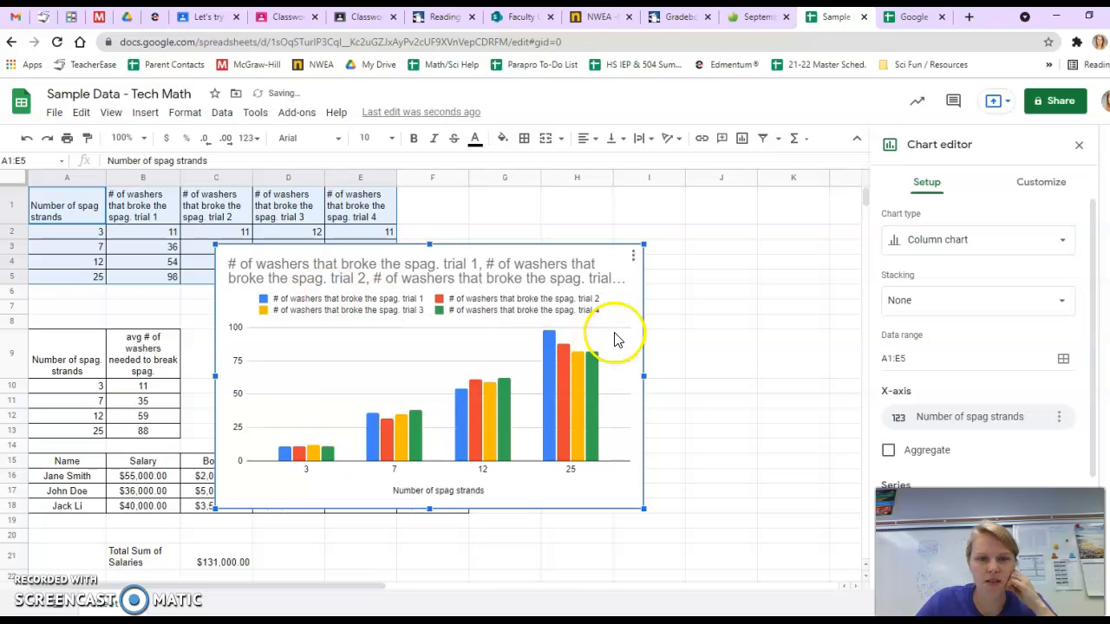
left_click_drag(632, 317, 829, 260)
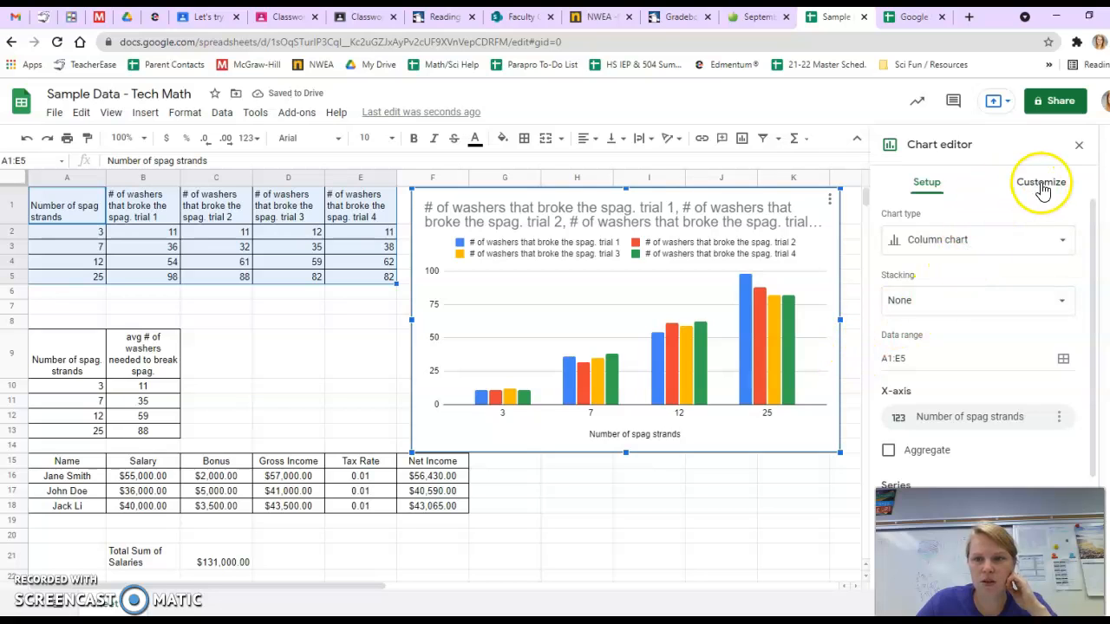
Change the trial data chart's type to a scatter chart
left_click(1039, 247)
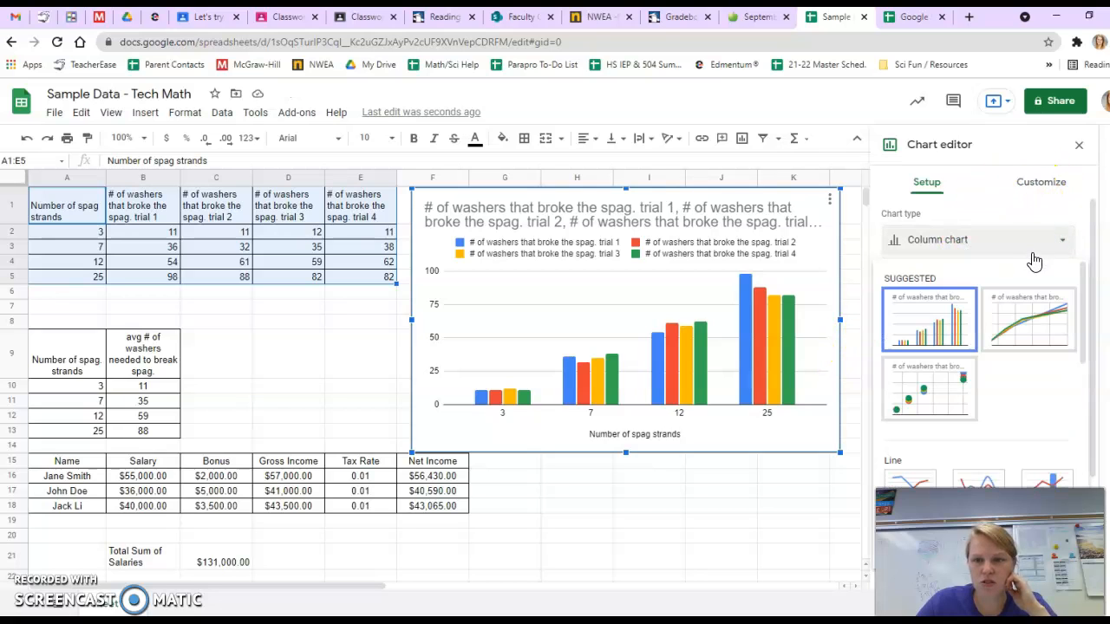
left_click(939, 394)
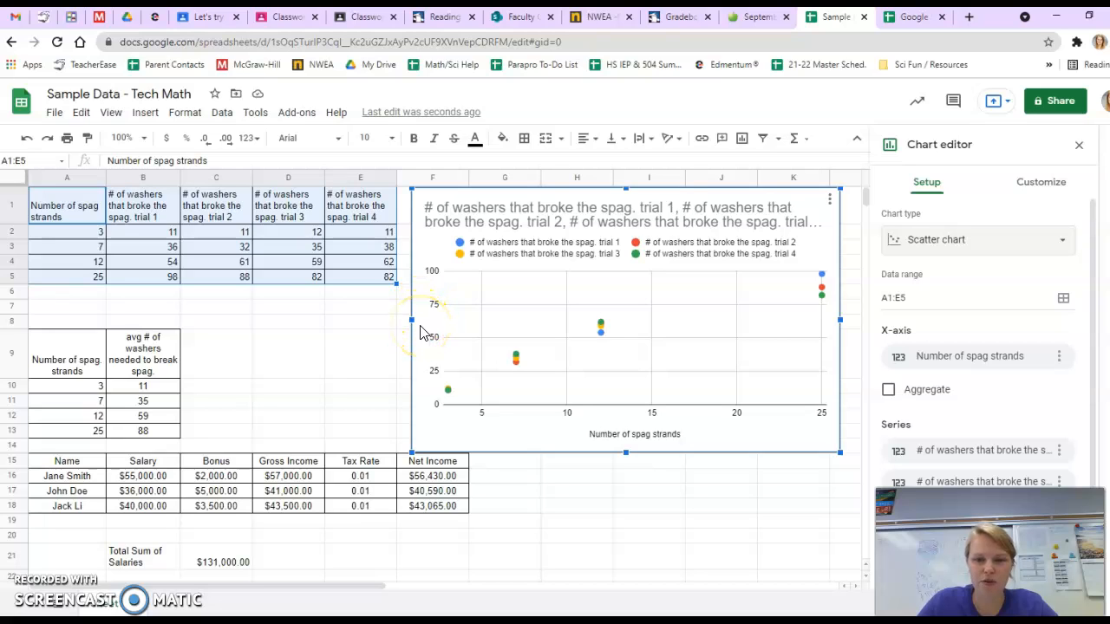
left_click(633, 434)
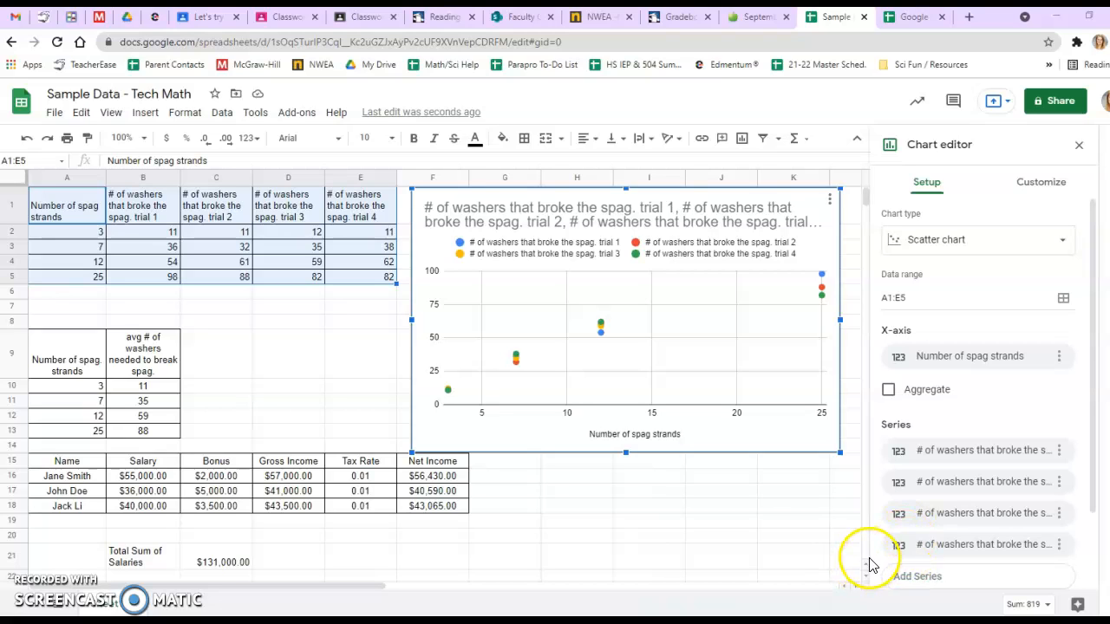
Change the scatter chart's title to "Number of Spag. Strands vs # of washers"
left_click(1040, 182)
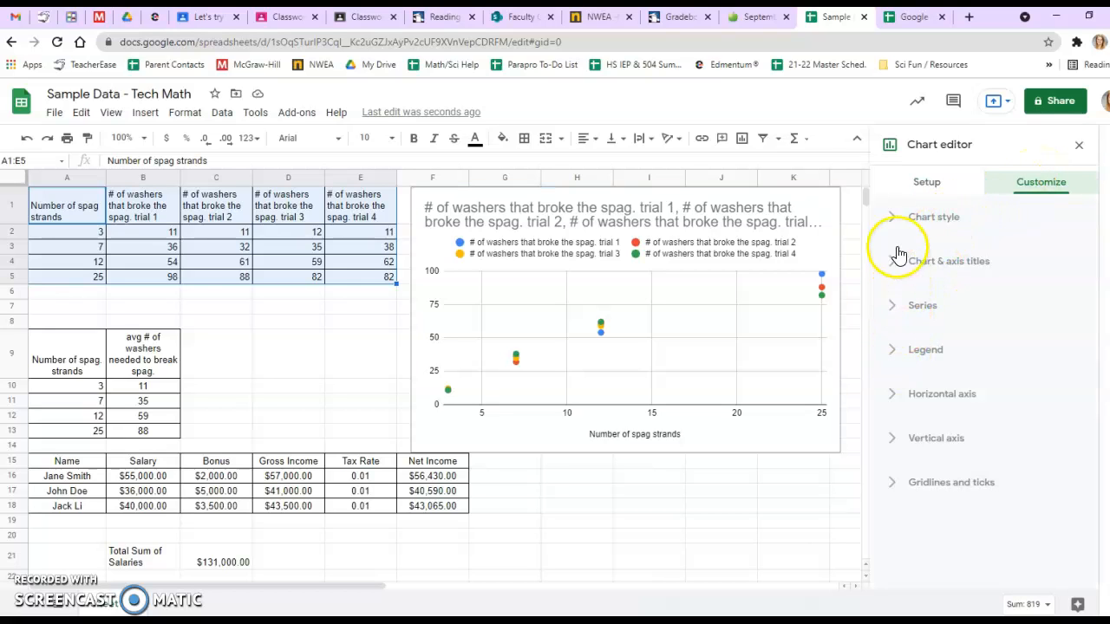
left_click(894, 263)
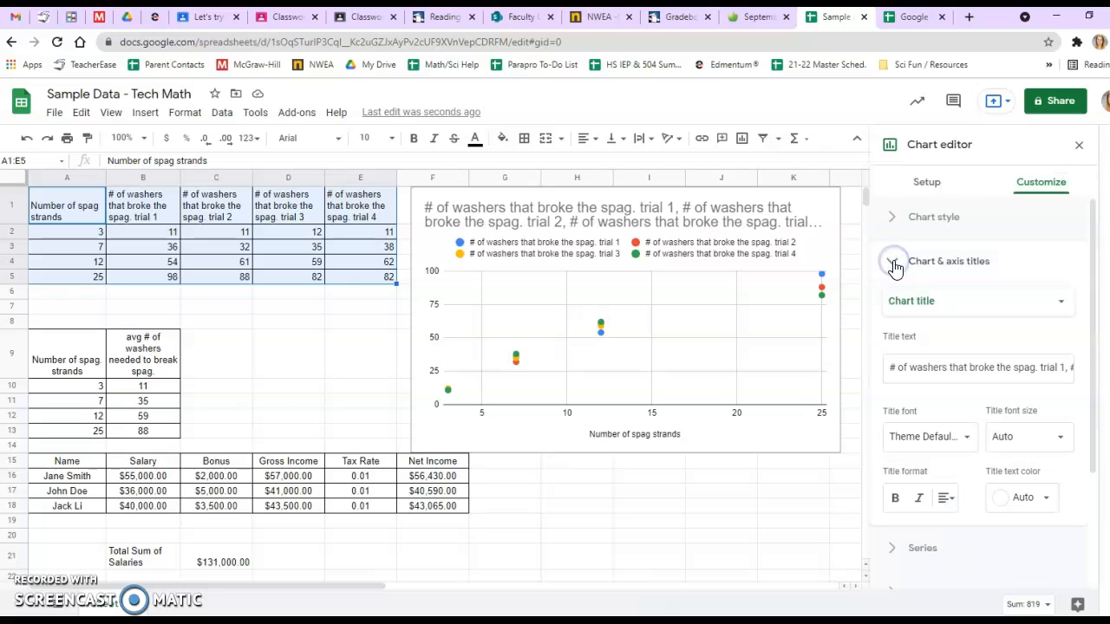
left_click(892, 367)
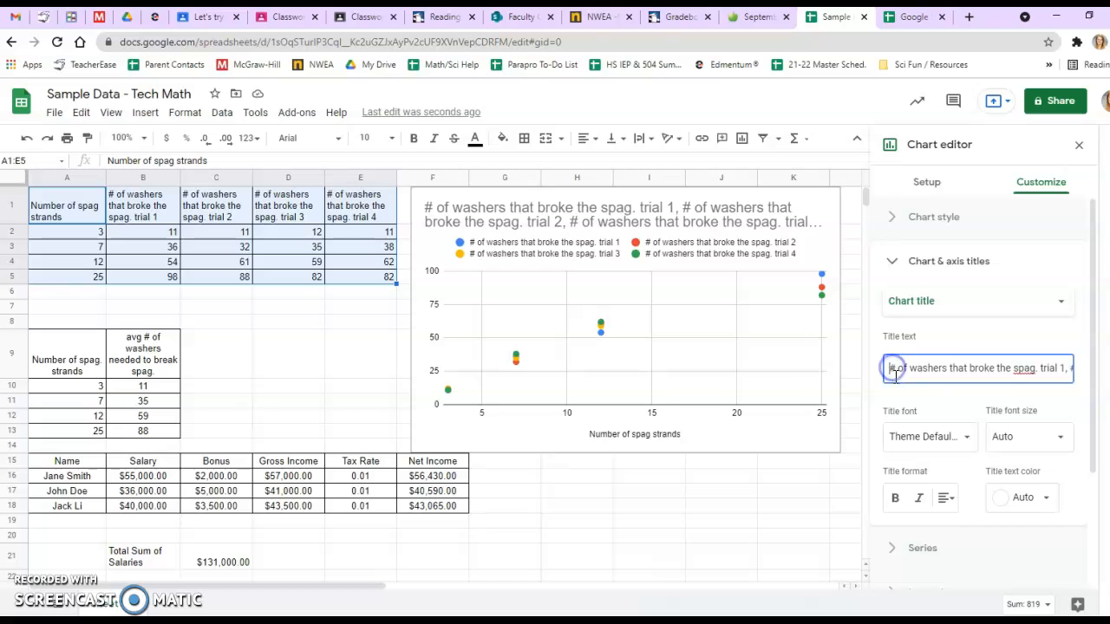
type("Number of Spag. Strands vs # of washers")
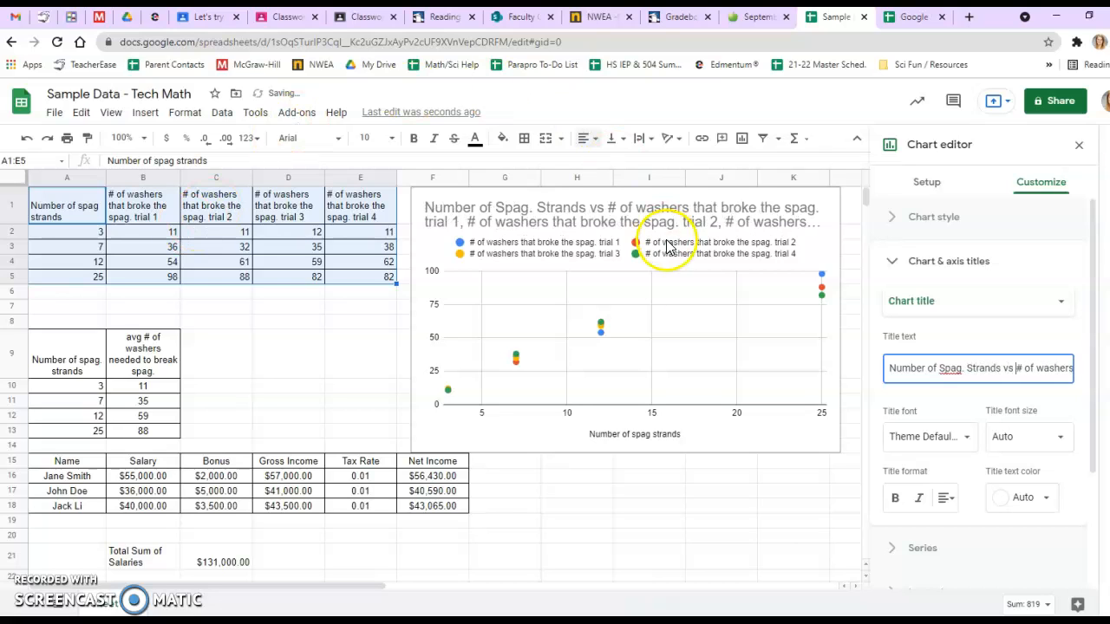
left_click_drag(1014, 367, 1058, 367)
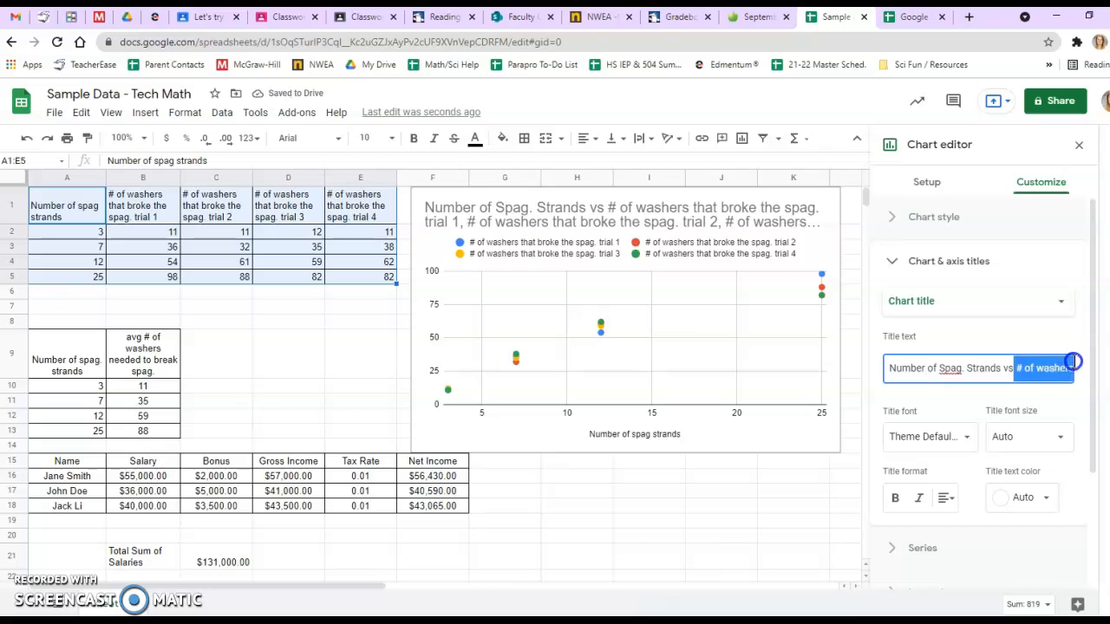
left_click(1053, 378)
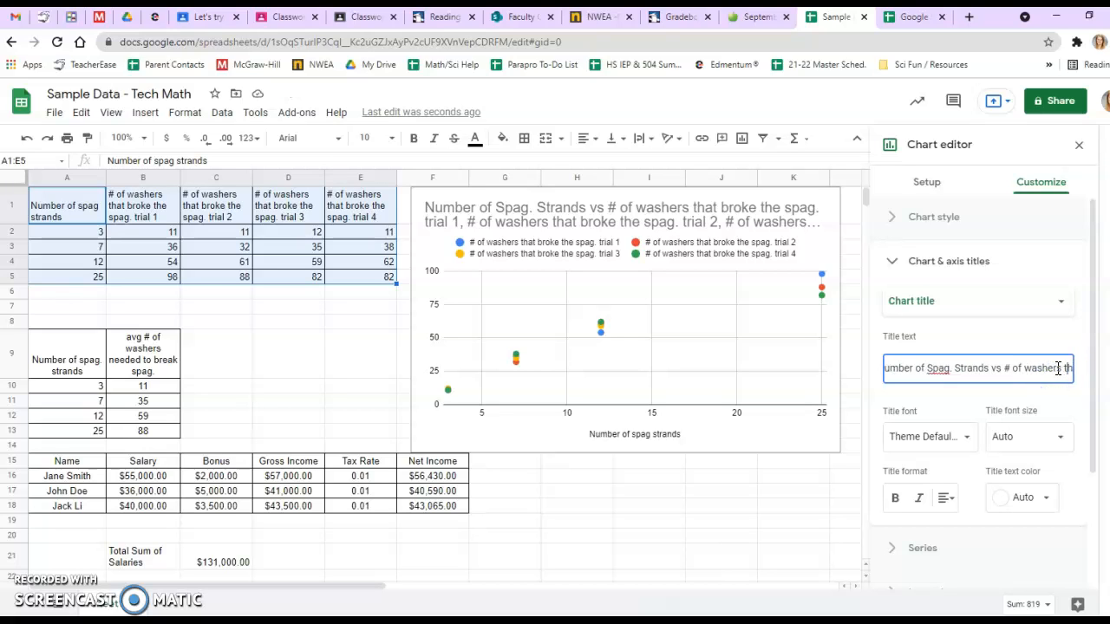
left_click(1059, 370)
left_click_drag(1063, 367, 1106, 368)
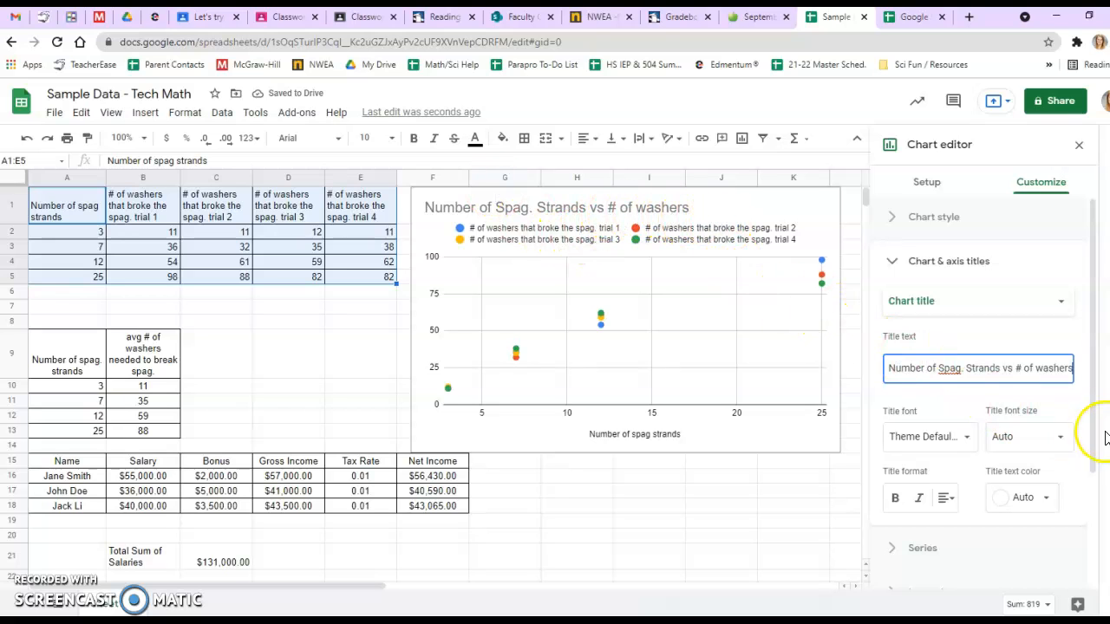
Add the vertical axis title "# of washers that broke the spag. strands" to the trial data chart
left_click_drag(1096, 423, 1098, 440)
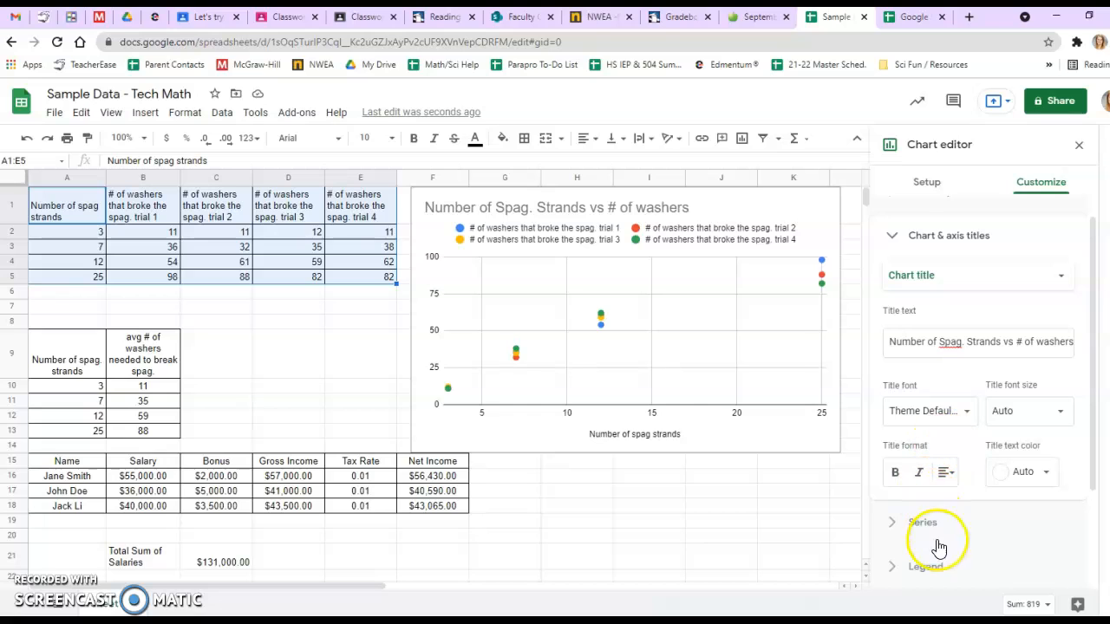
left_click(984, 289)
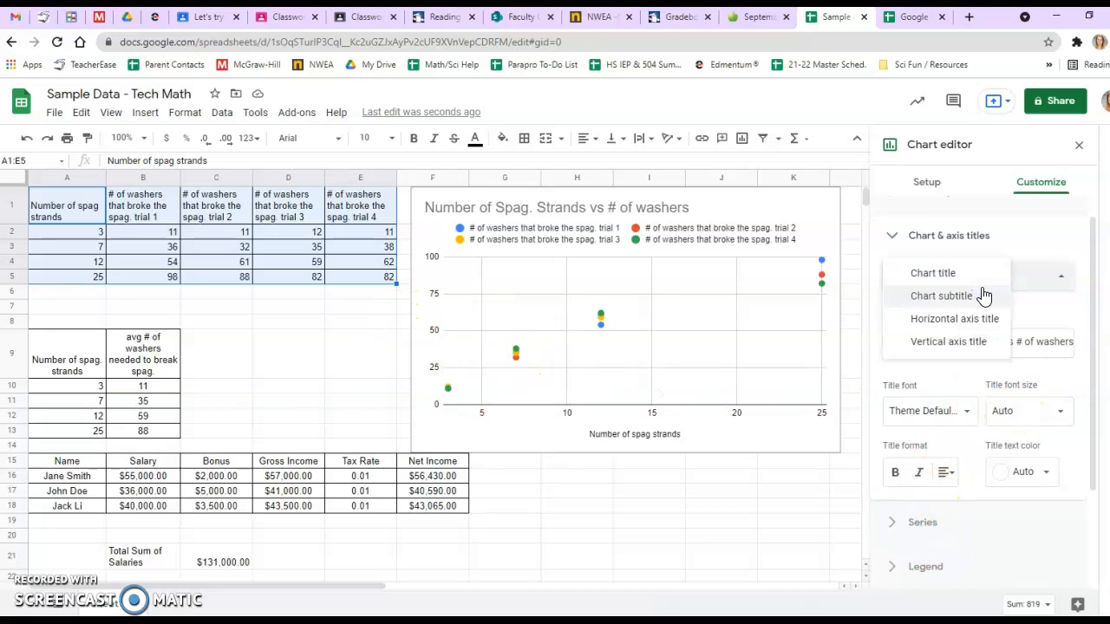
left_click(978, 343)
left_click(976, 339)
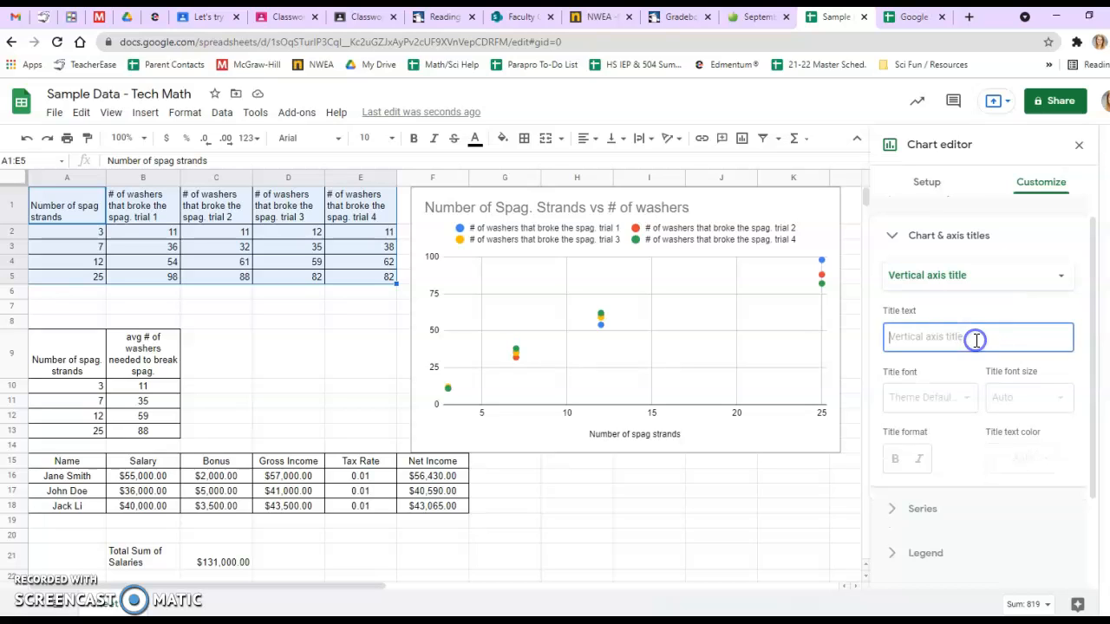
type("# of washers that broke the spag. stand")
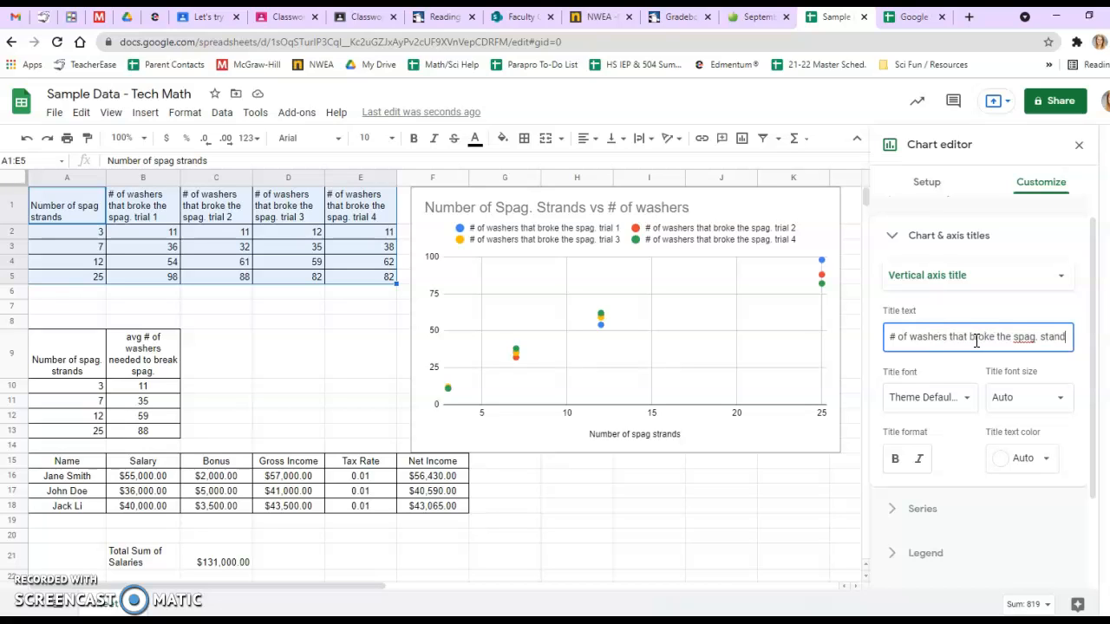
key("BackSpace")
type("nds")
left_click(881, 425)
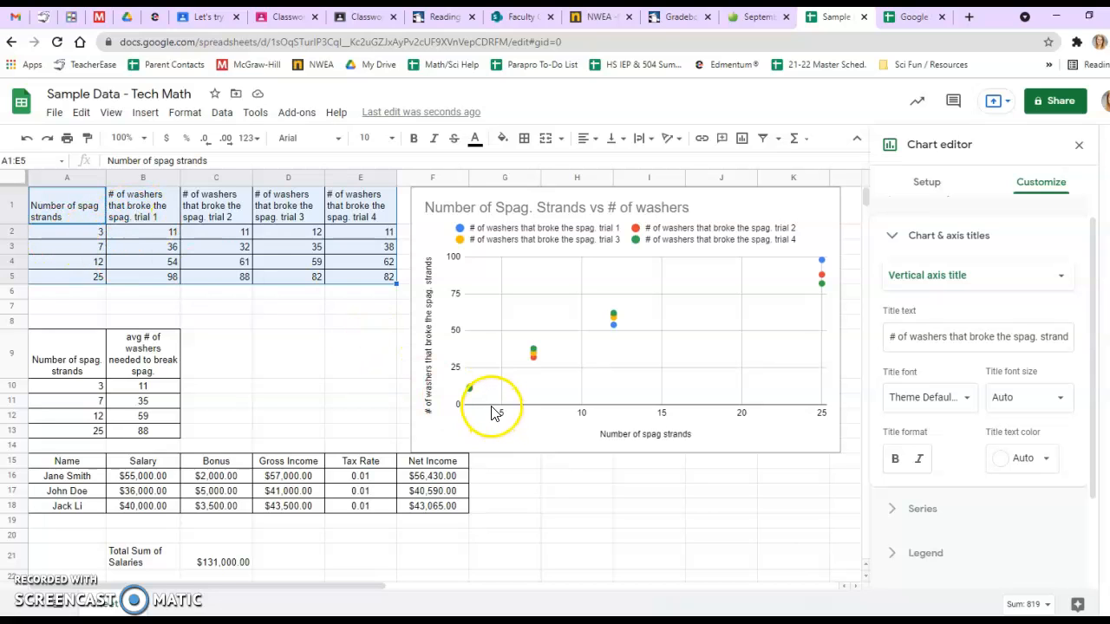
Set the horizontal axis minimum of the trial data chart to 0, replacing the trial value of -5
scroll(954, 485, "down", 1)
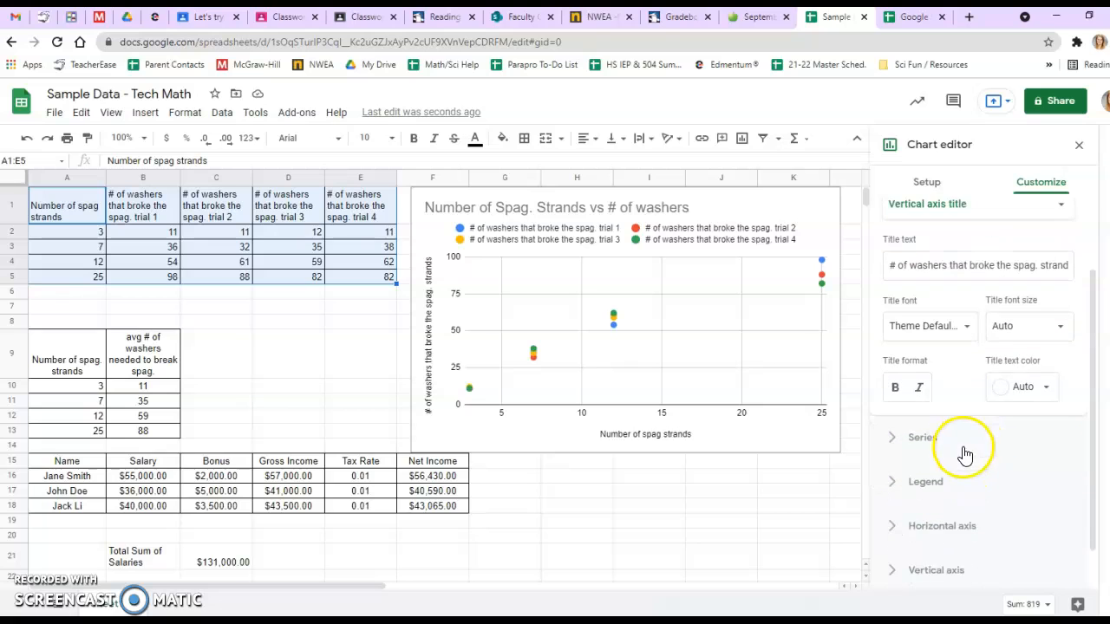
left_click(923, 527)
scroll(951, 352, "down", 1)
scroll(937, 444, "down", 1)
left_click(943, 461)
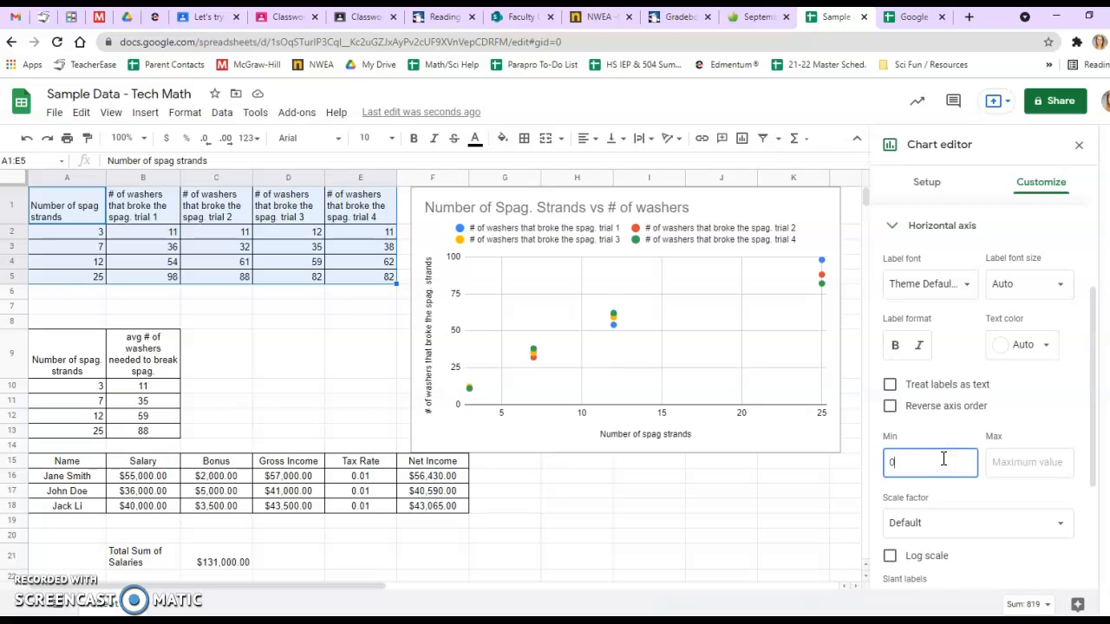
type("0")
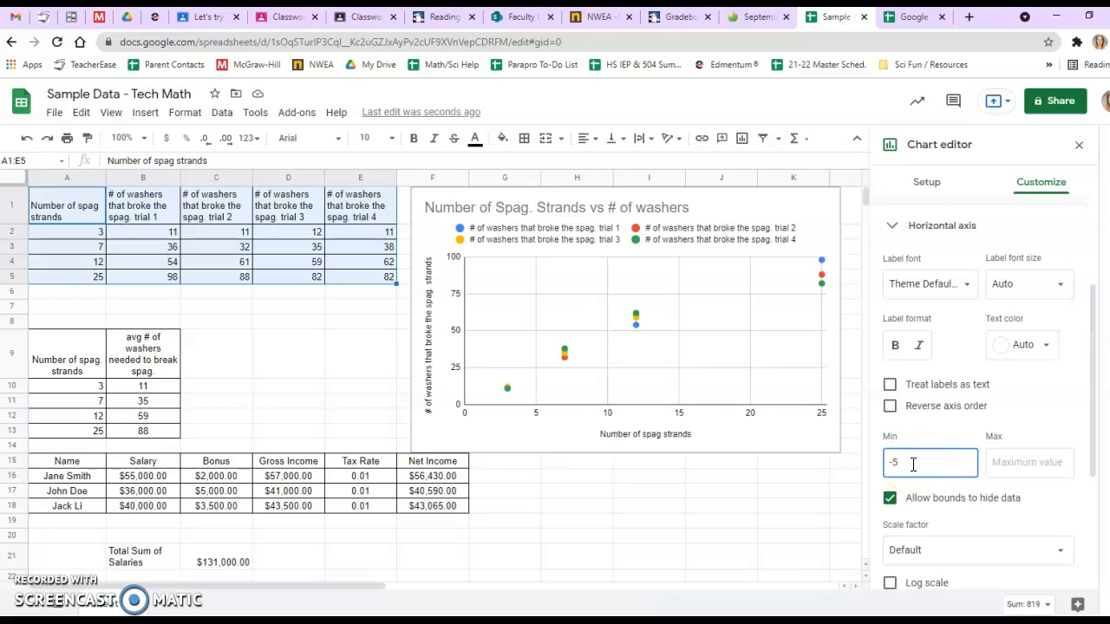
left_click(887, 464)
left_click(900, 464)
key("BackSpace")
key("BackSpace")
type("0")
left_click(876, 469)
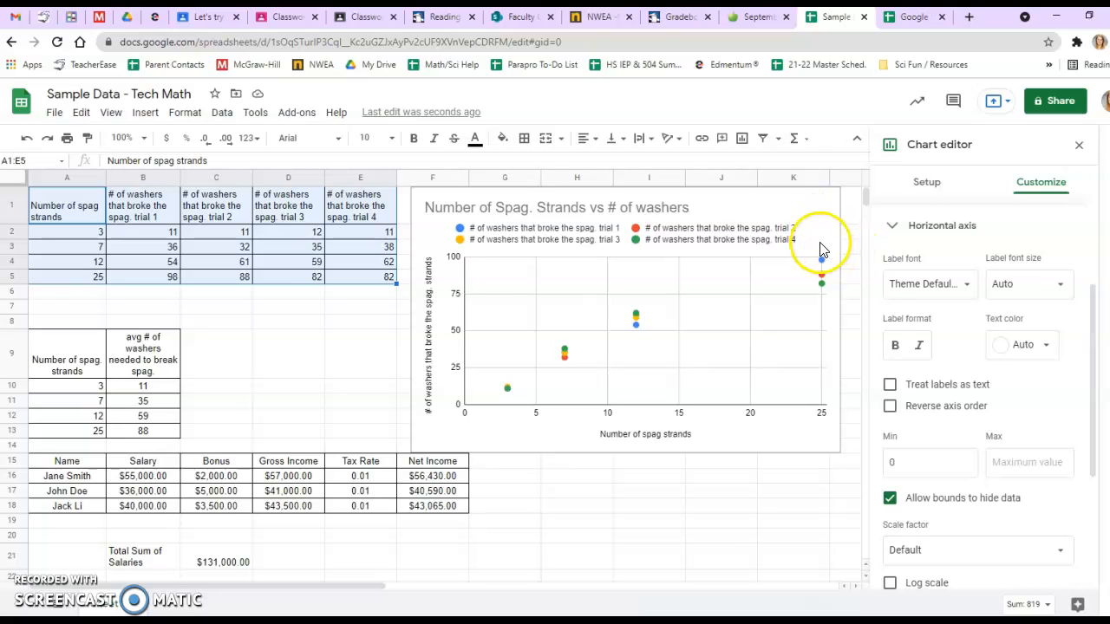
Delete the trial data scatter chart and show the average formula in cell B10
left_click(431, 243)
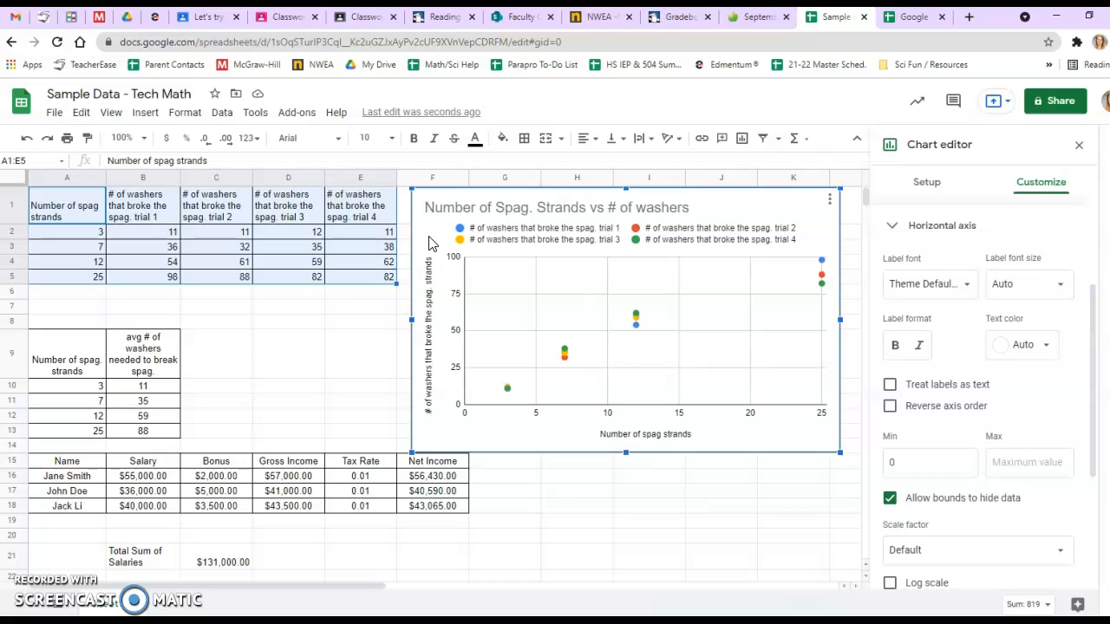
key("Delete")
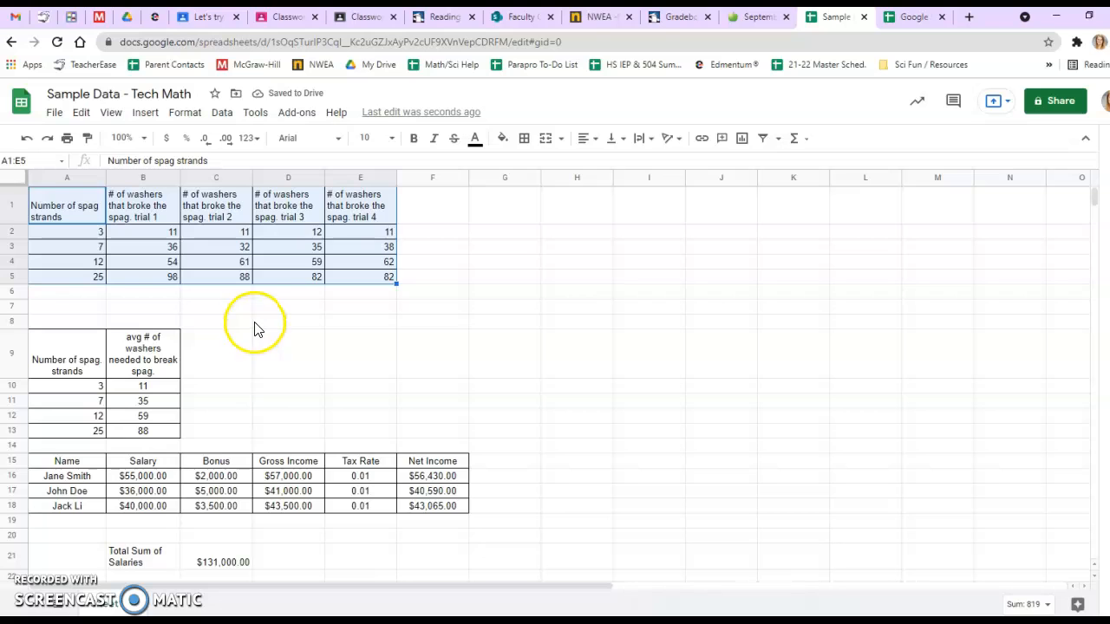
left_click(145, 391)
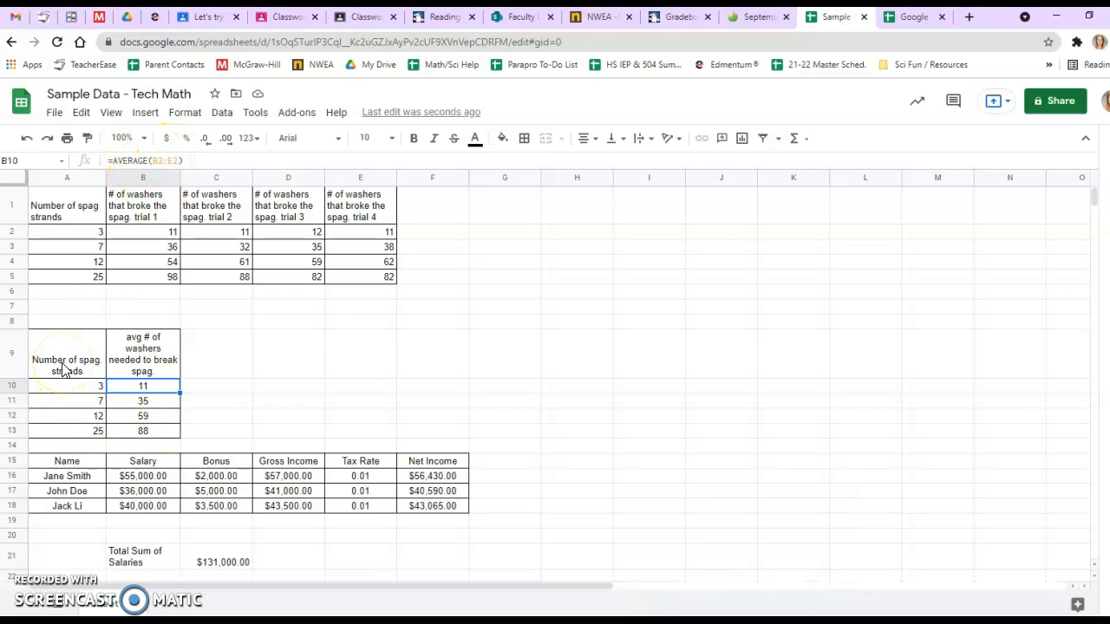
Insert a scatter chart from the averages table in A9:B13 and place it beside the trial data
left_click_drag(65, 368, 134, 434)
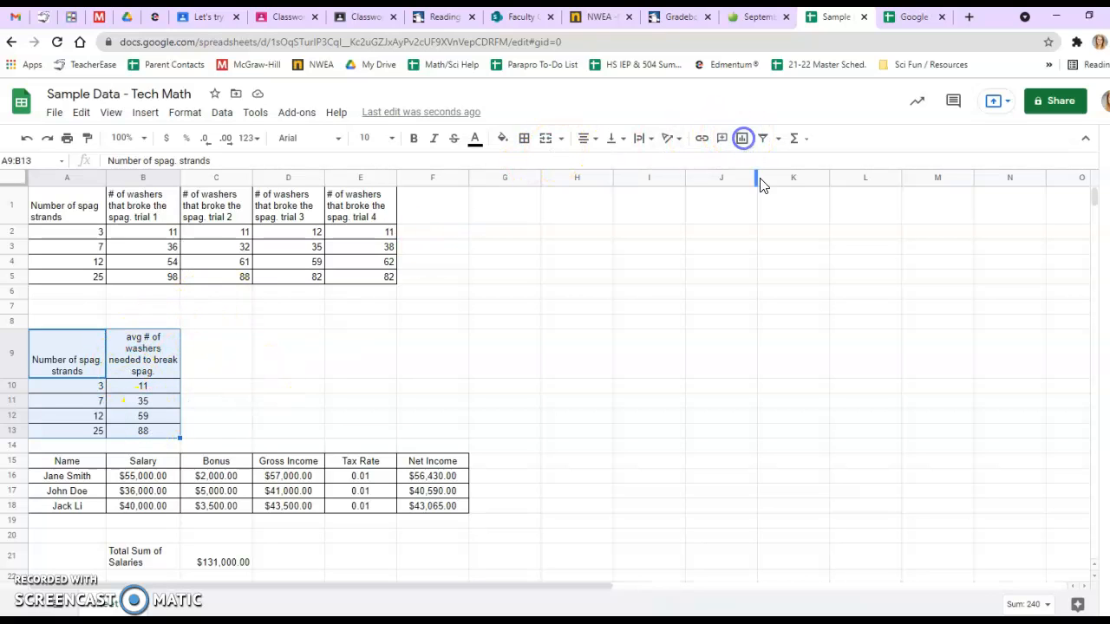
left_click(742, 139)
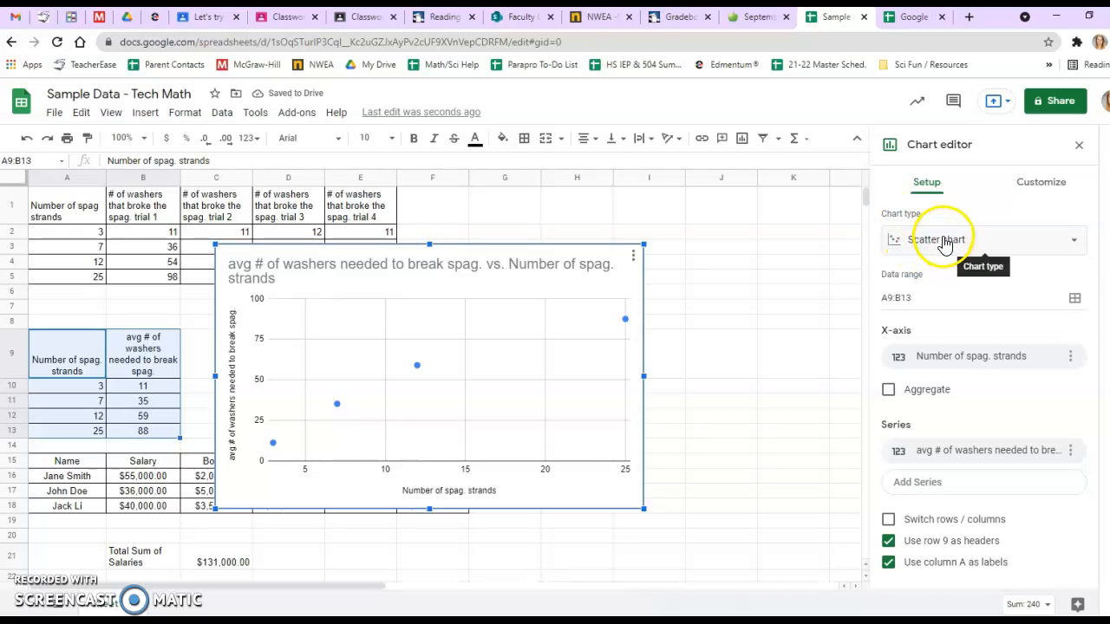
left_click_drag(683, 276, 865, 227)
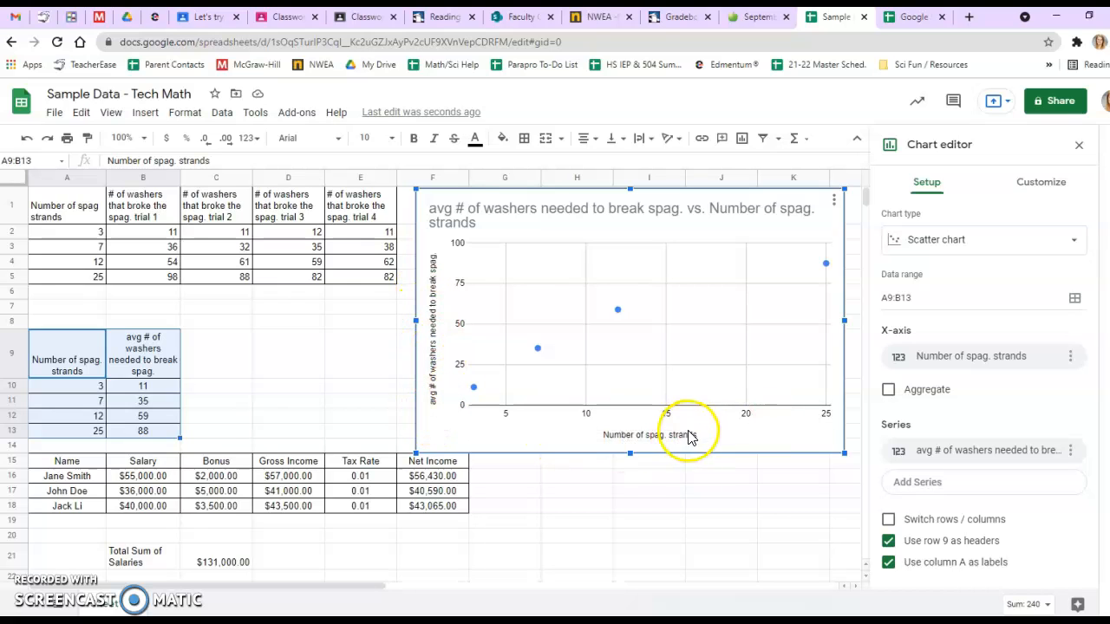
Set the minimum of the averages chart's horizontal axis to 0
left_click(1037, 180)
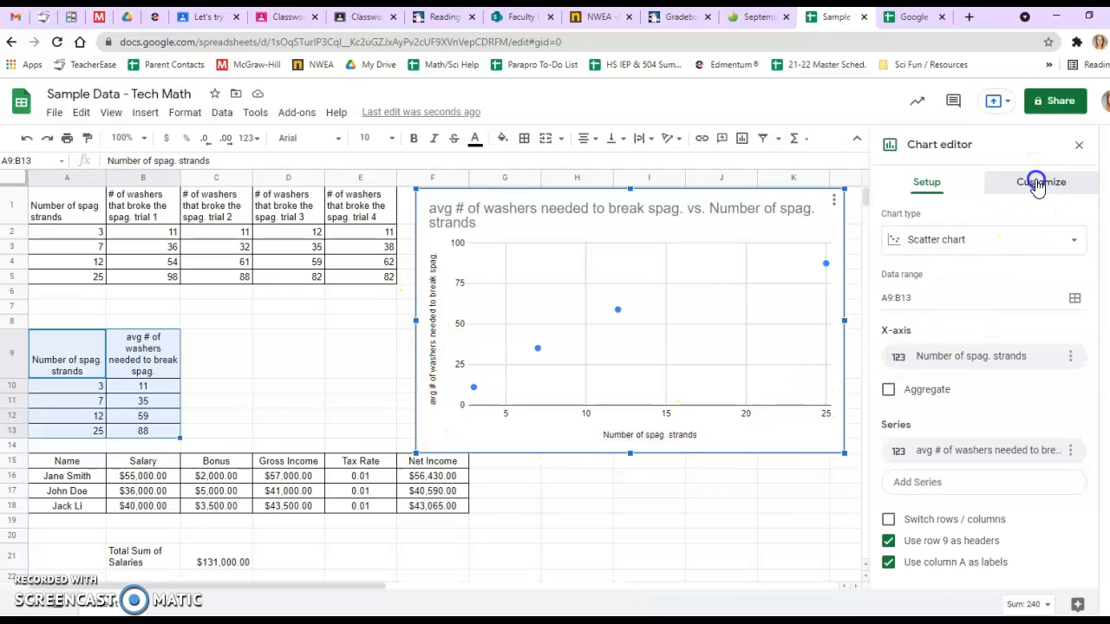
left_click(932, 394)
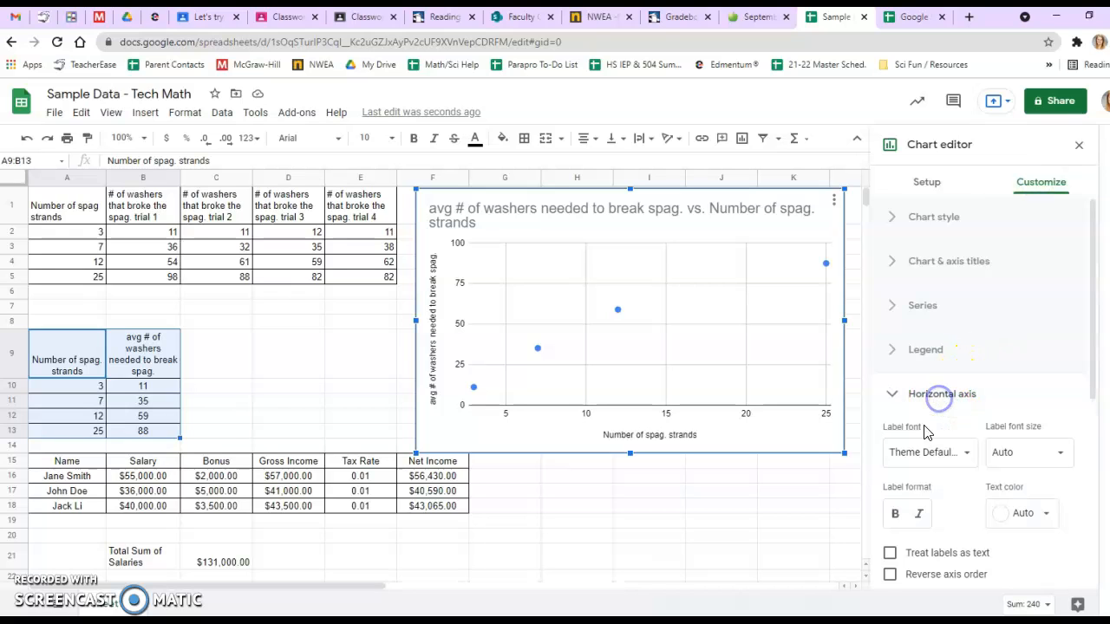
scroll(932, 524, "down", 3)
left_click(930, 413)
type("0")
left_click(902, 451)
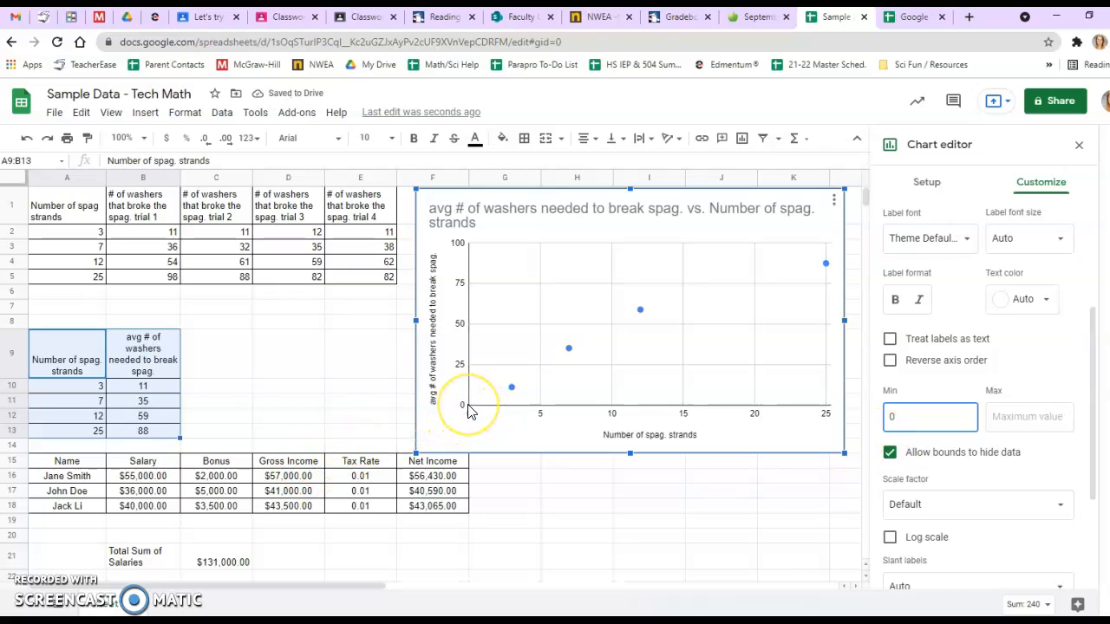
left_click(505, 420)
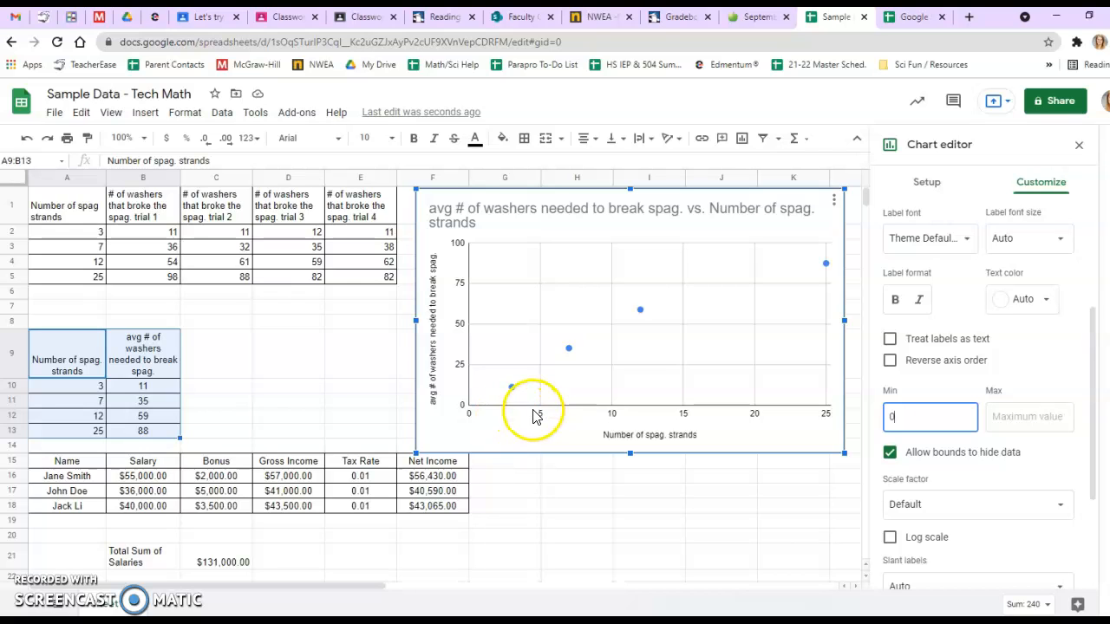
scroll(982, 373, "down", 3)
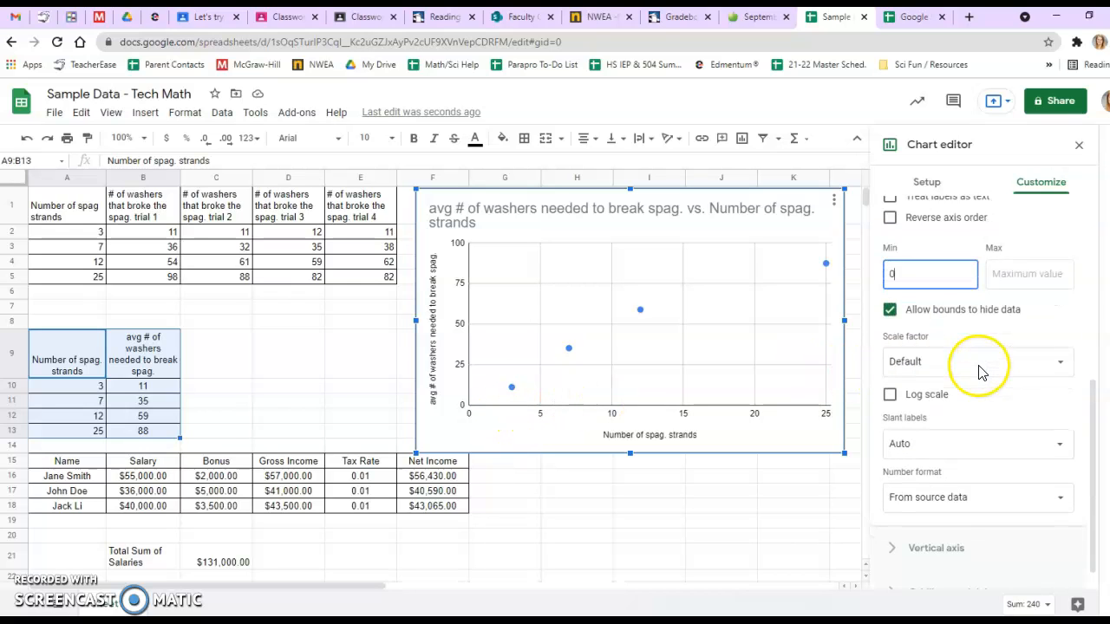
Add a trendline to the data series of the averages scatter chart
scroll(978, 372, "down", 1)
scroll(923, 373, "up", 3)
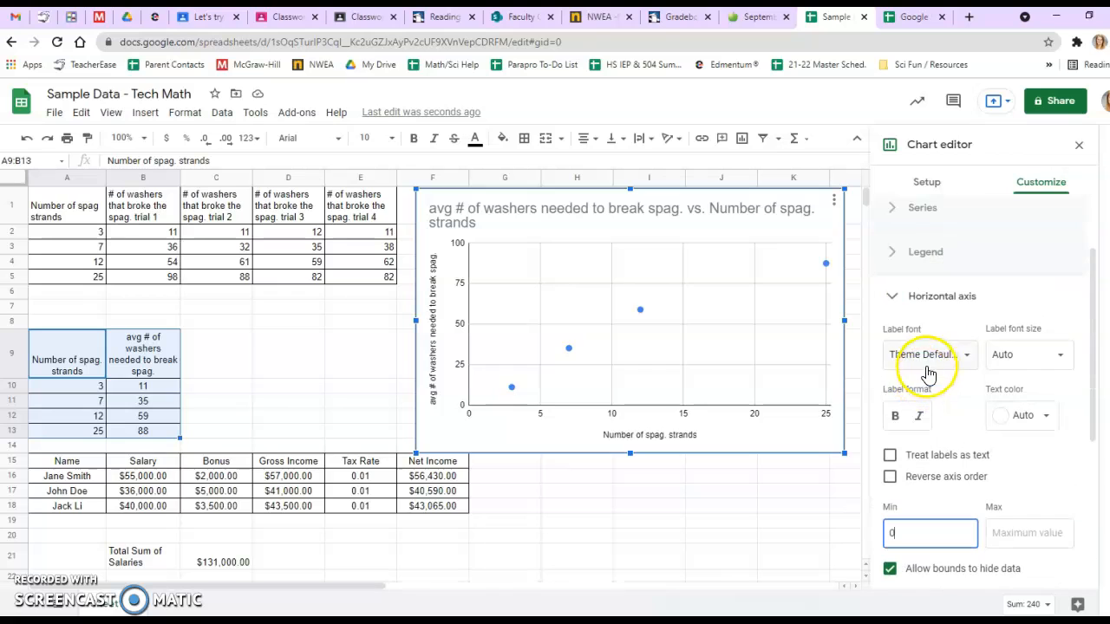
scroll(926, 243, "up", 2)
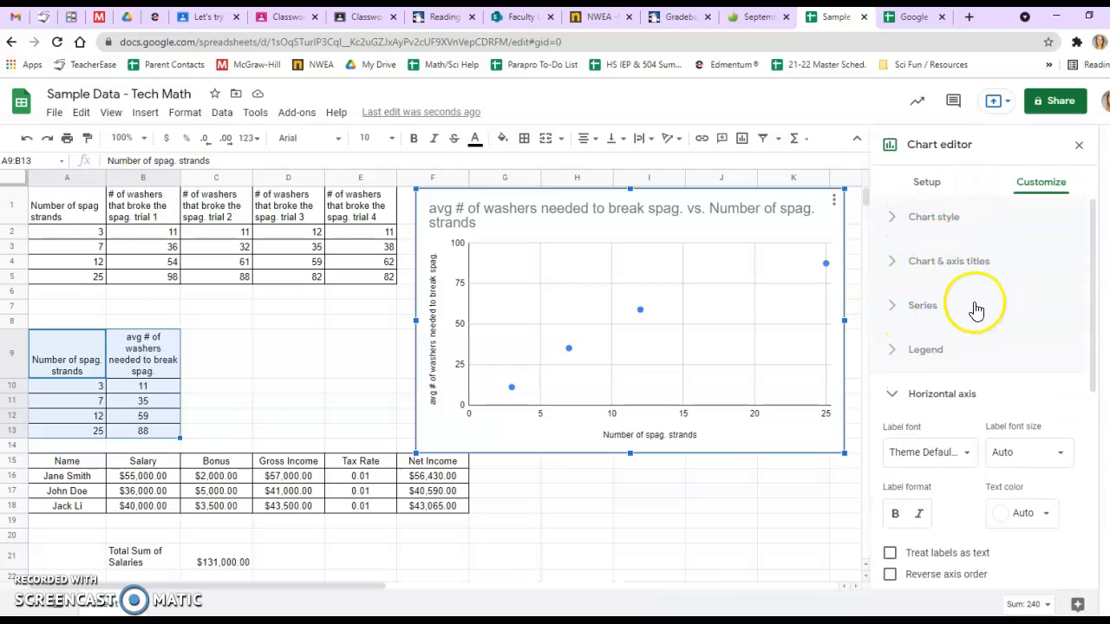
left_click(944, 308)
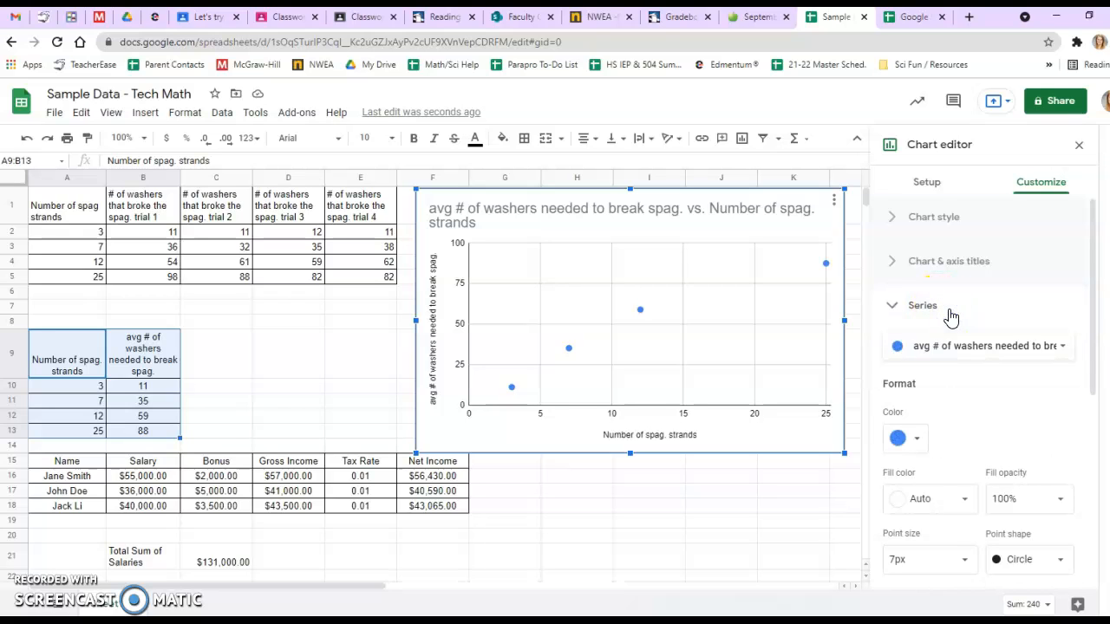
scroll(951, 318, "down", 3)
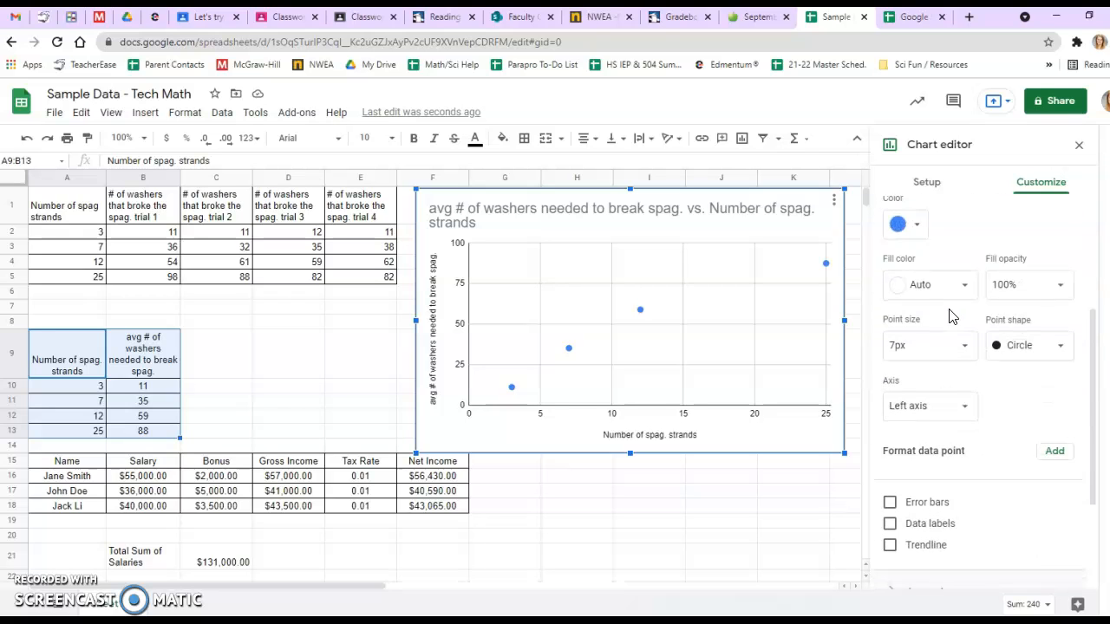
scroll(950, 318, "down", 2)
left_click(890, 473)
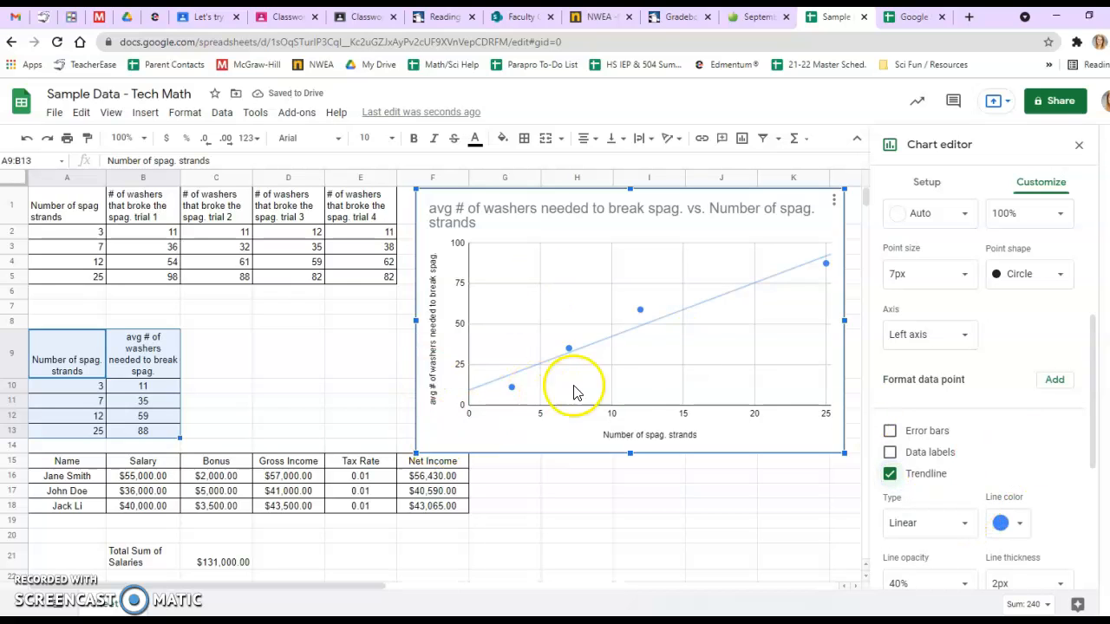
Label the averages chart's linear trendline with its equation
scroll(1037, 351, "down", 2)
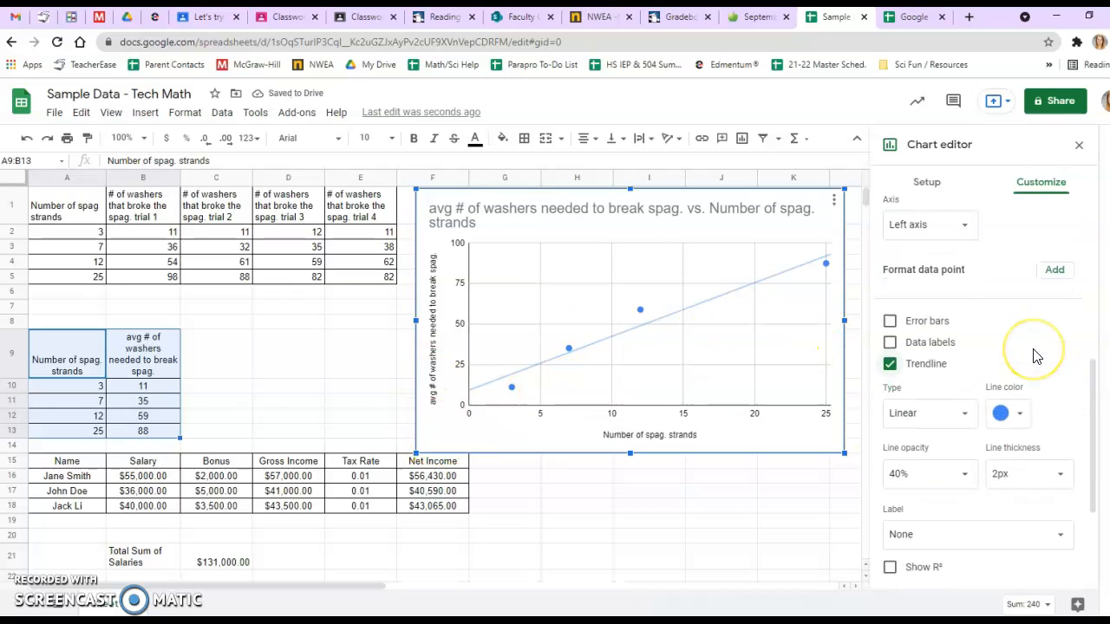
scroll(997, 451, "down", 2)
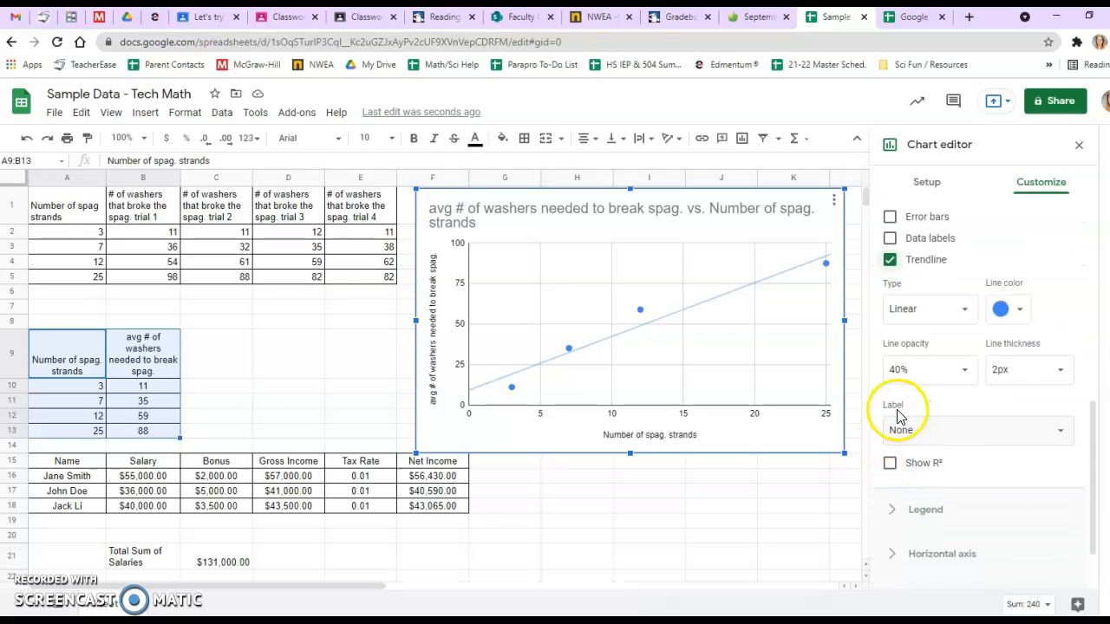
left_click(961, 429)
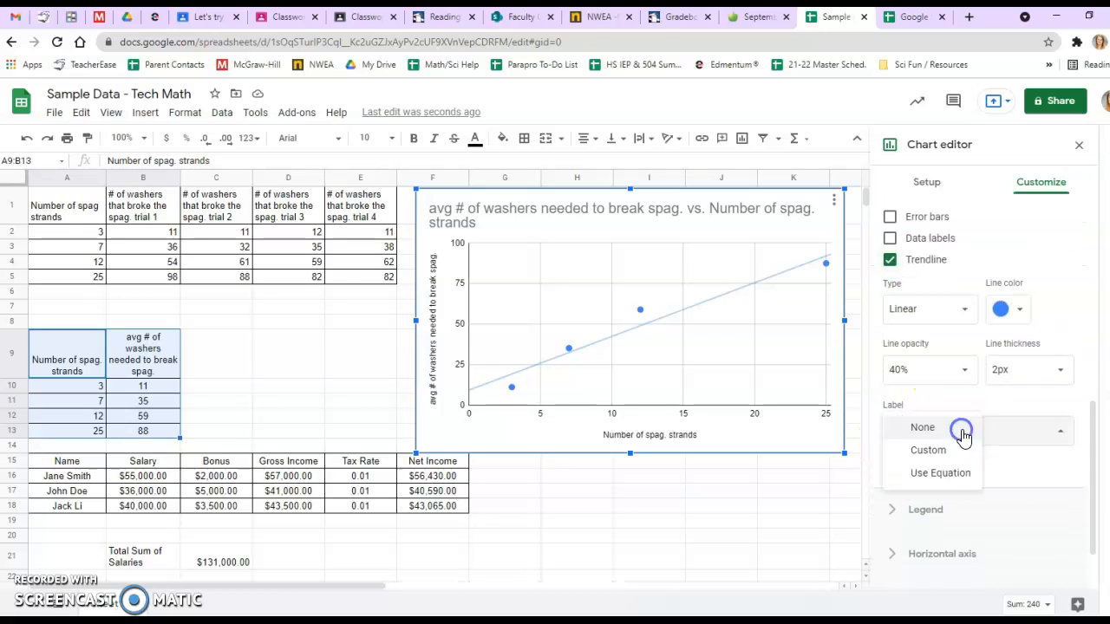
left_click(953, 475)
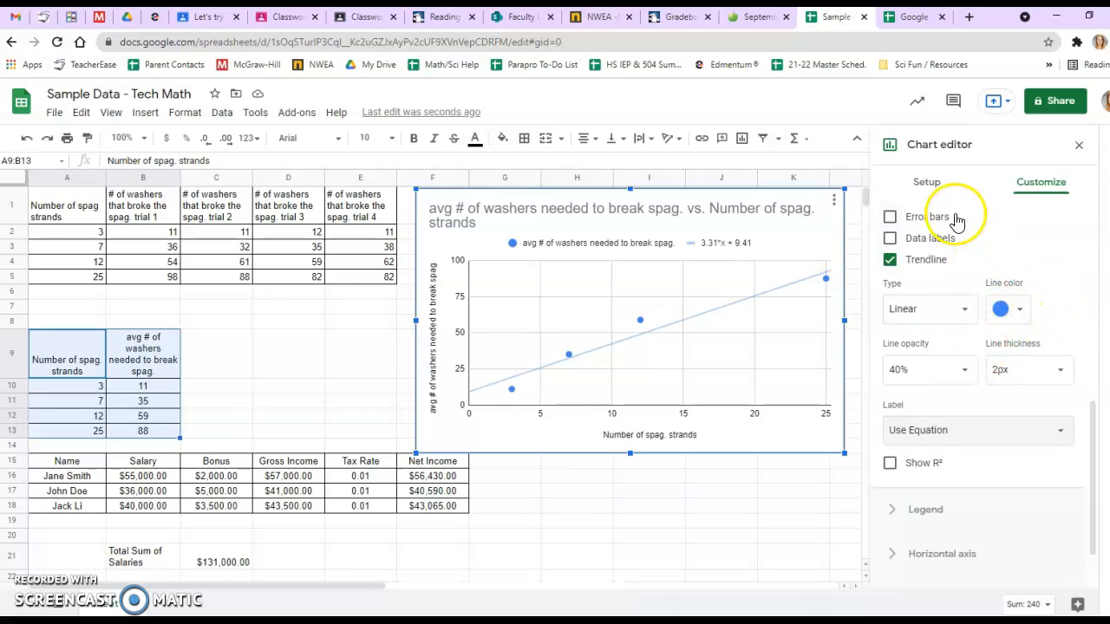
Try the averages chart as a line chart and as a column chart, and return it to a scatter chart
left_click(930, 182)
left_click(971, 240)
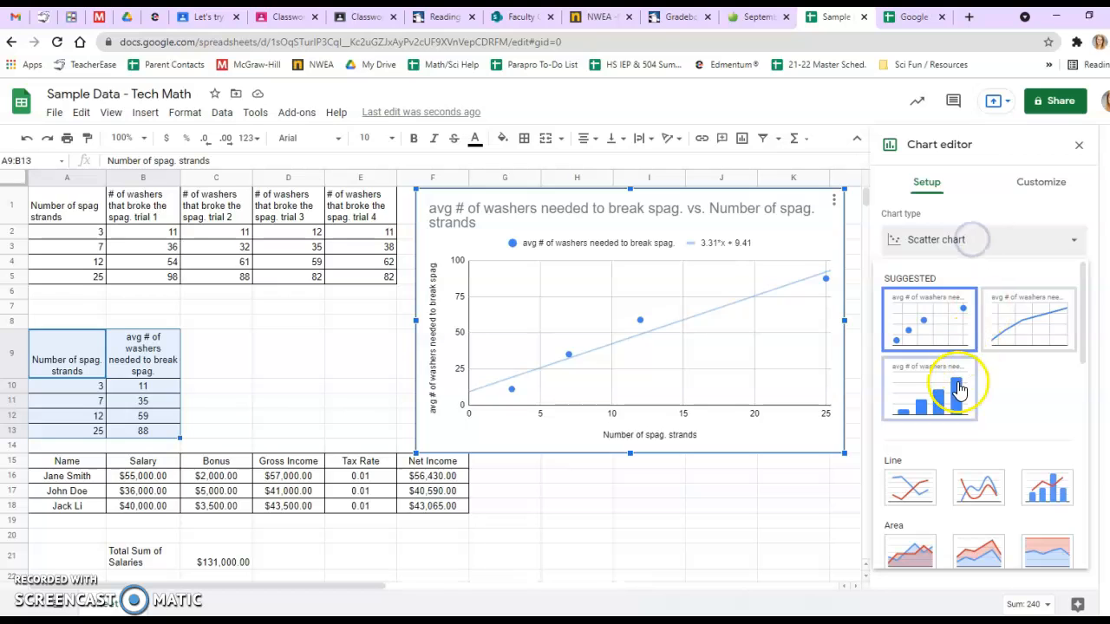
left_click(1015, 316)
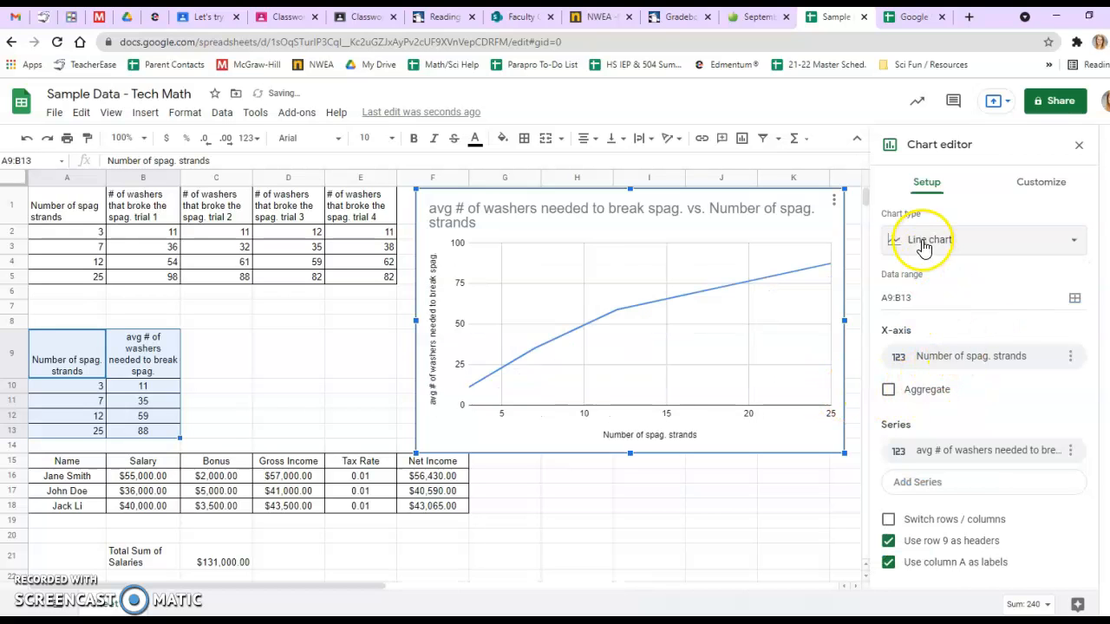
left_click(923, 246)
left_click(963, 395)
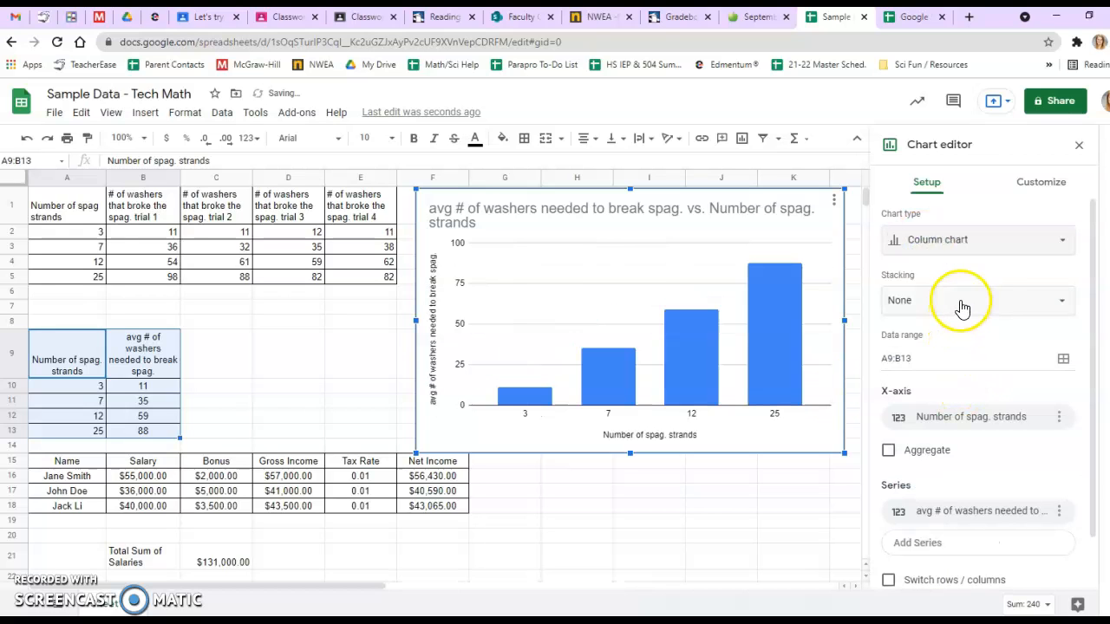
left_click(983, 243)
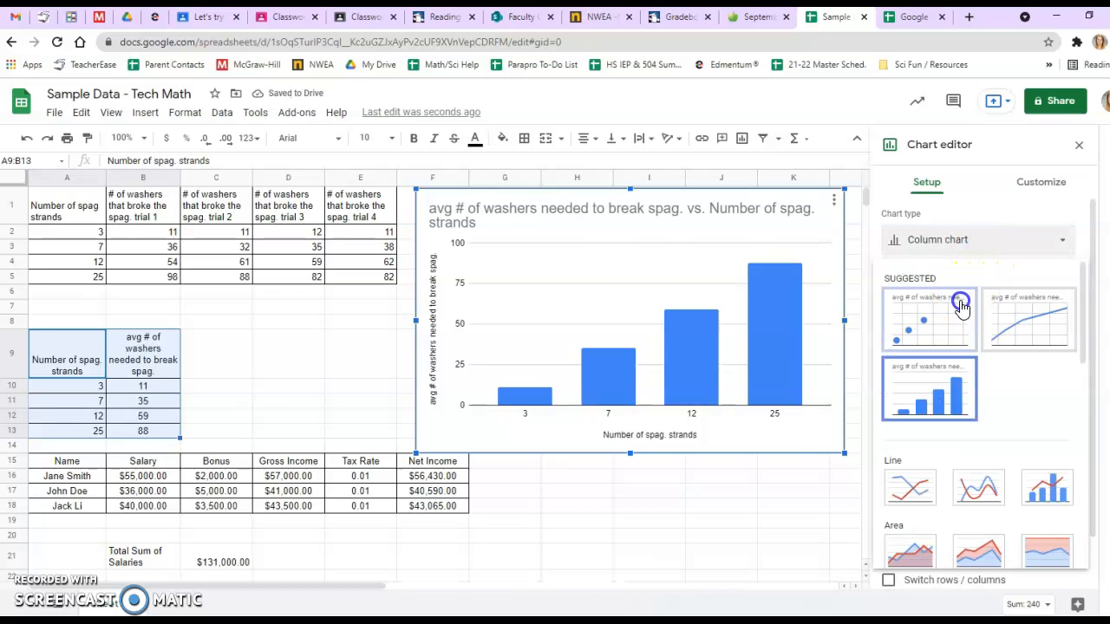
left_click(961, 299)
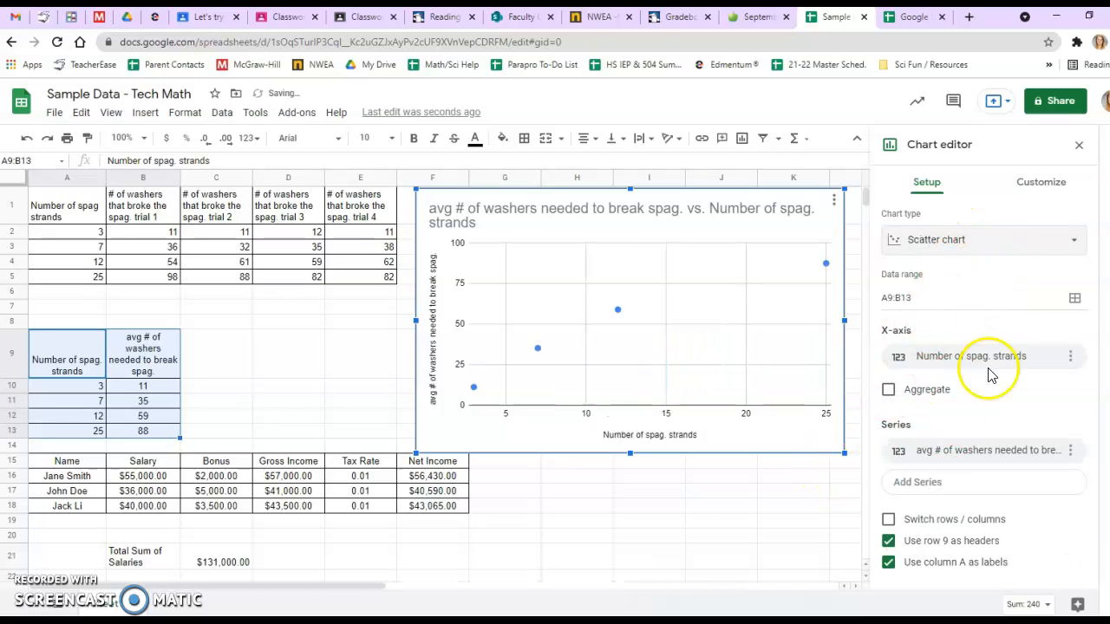
Insert a column chart of salary by name from the range A15:B18 and review its chart type options
scroll(672, 446, "down", 2)
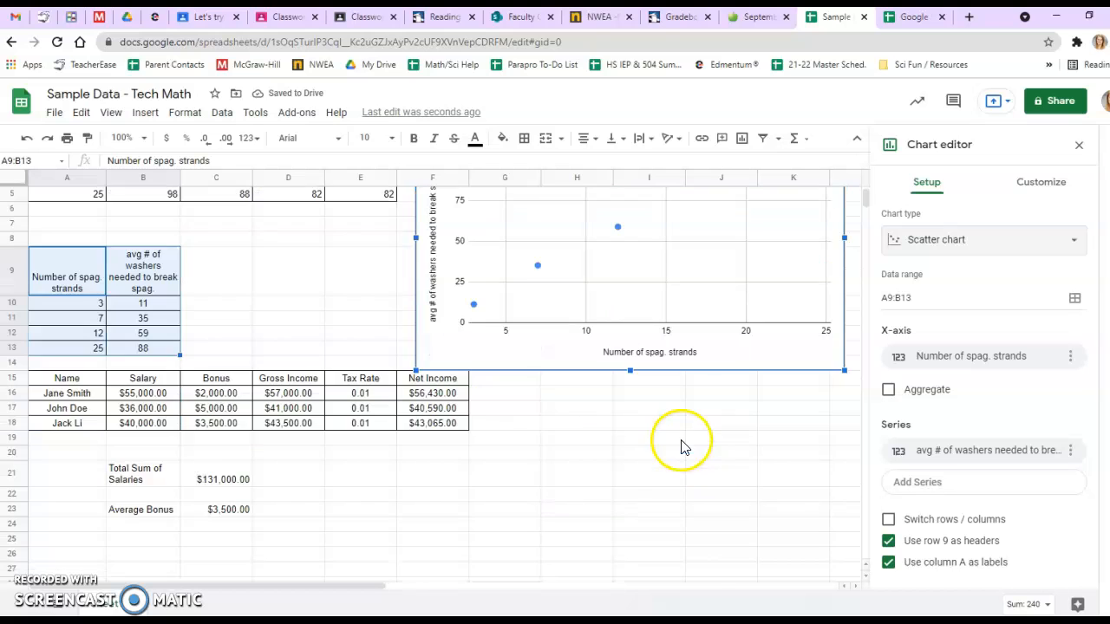
left_click_drag(78, 396, 430, 398)
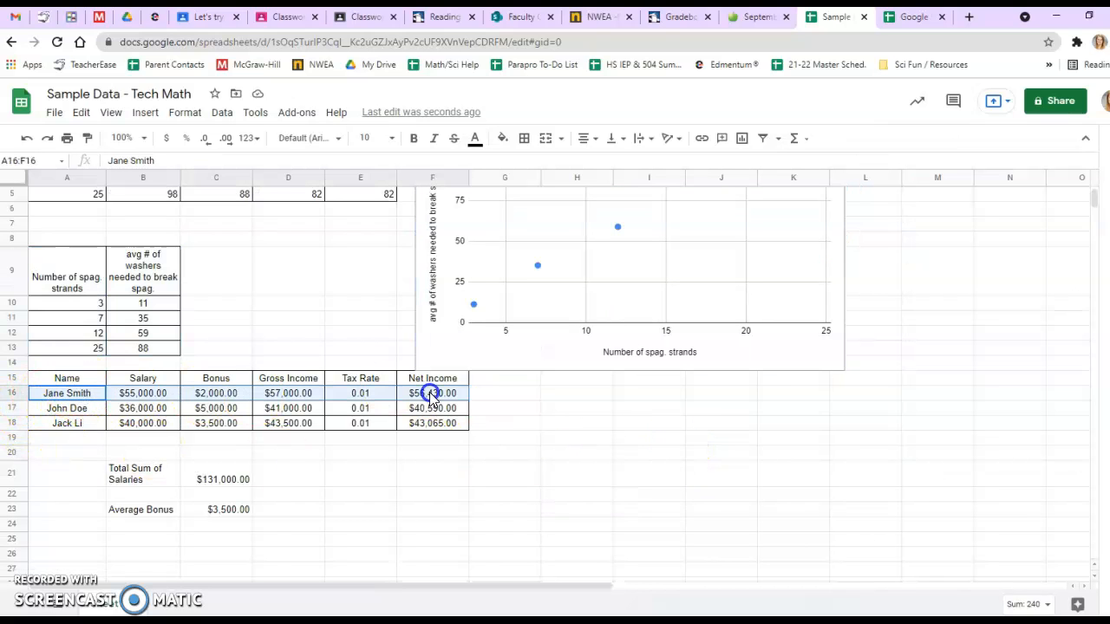
left_click(86, 395)
left_click_drag(74, 381, 152, 421)
left_click(743, 139)
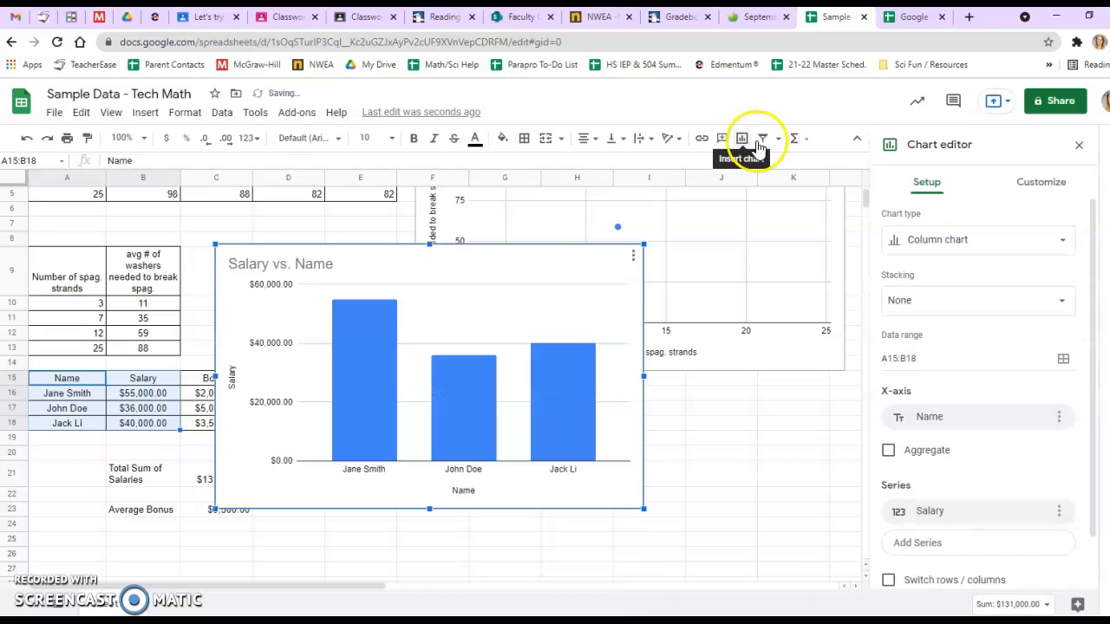
left_click(965, 254)
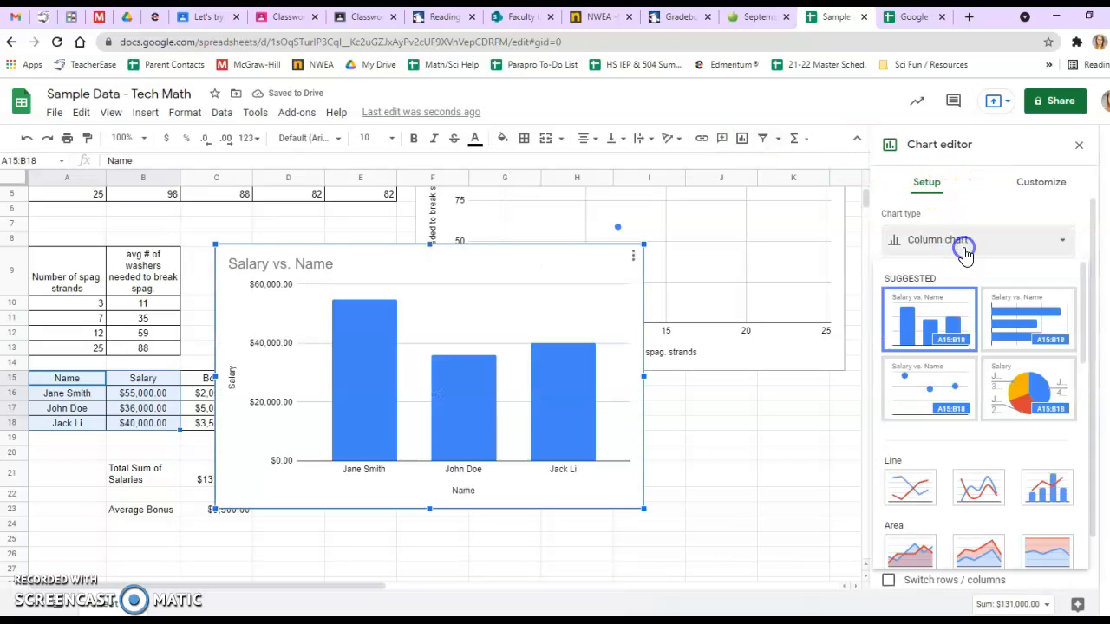
left_click(965, 252)
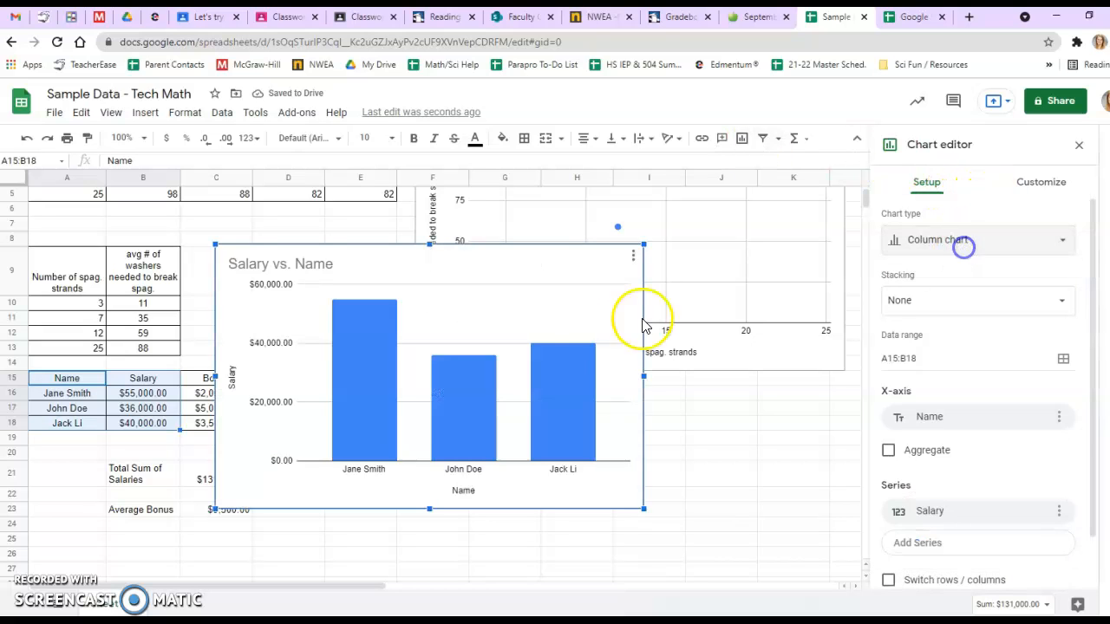